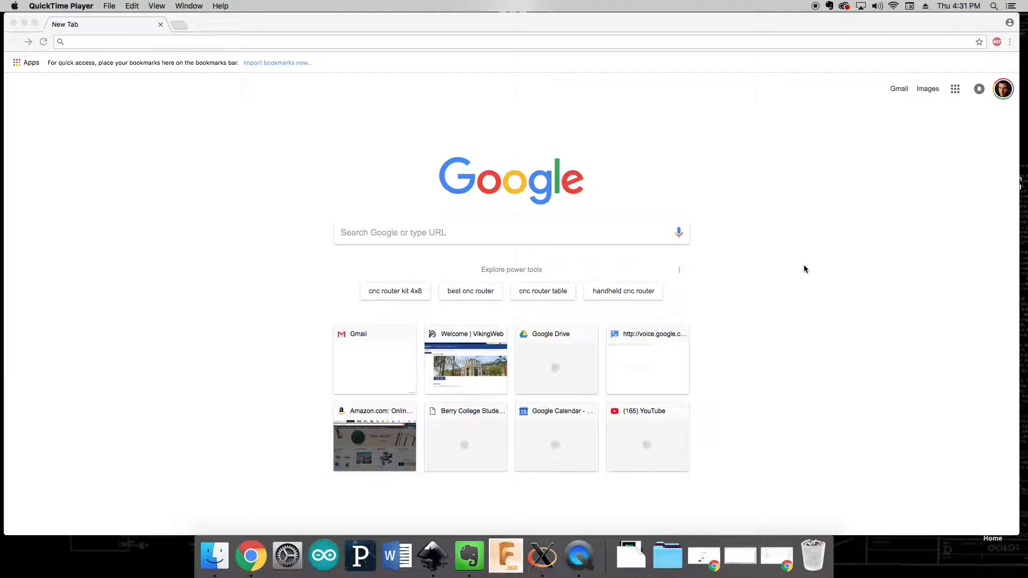
Search Google Images for "nyan cat".
click(608, 231)
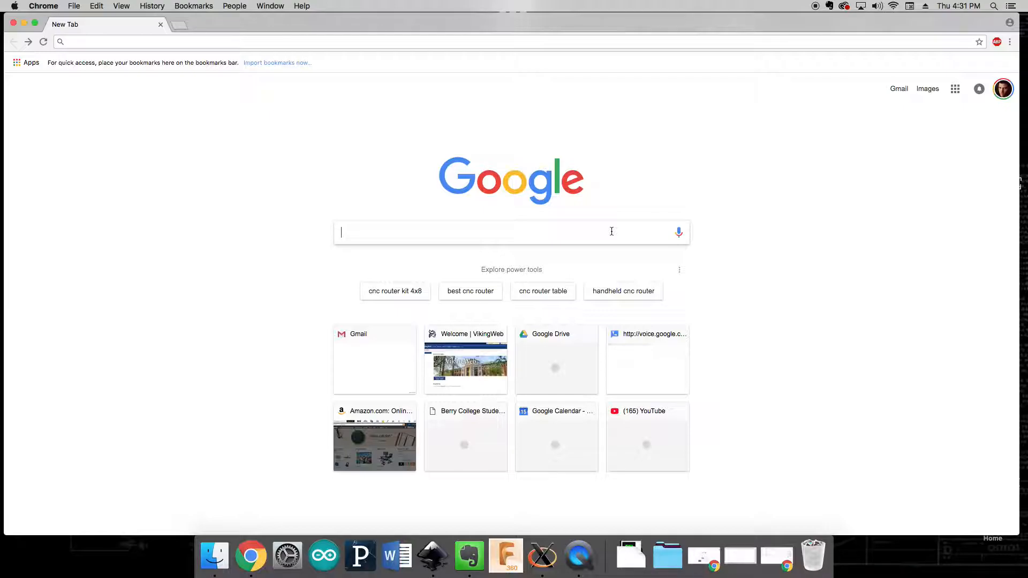
text(nyan cat)
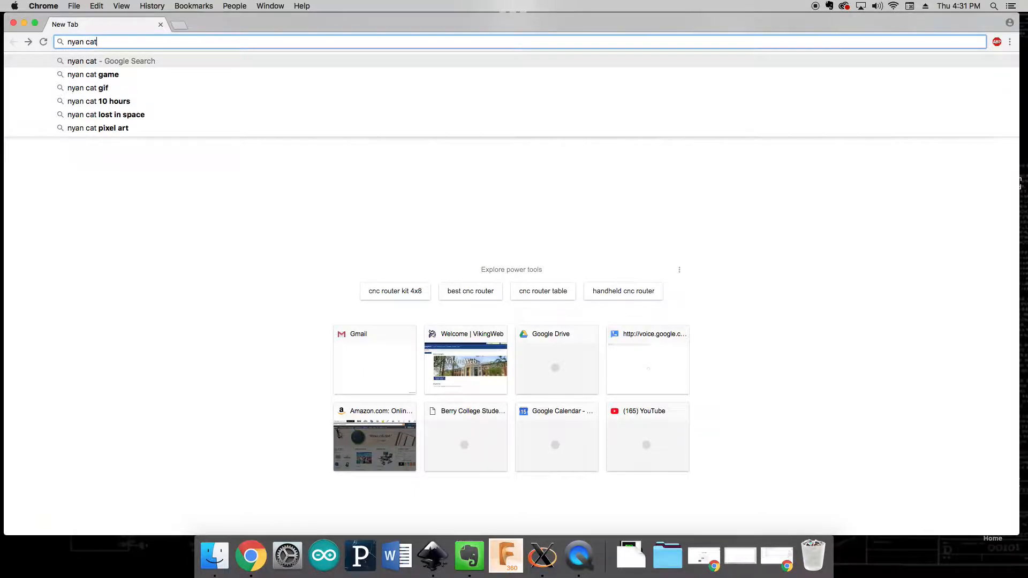
key(Return)
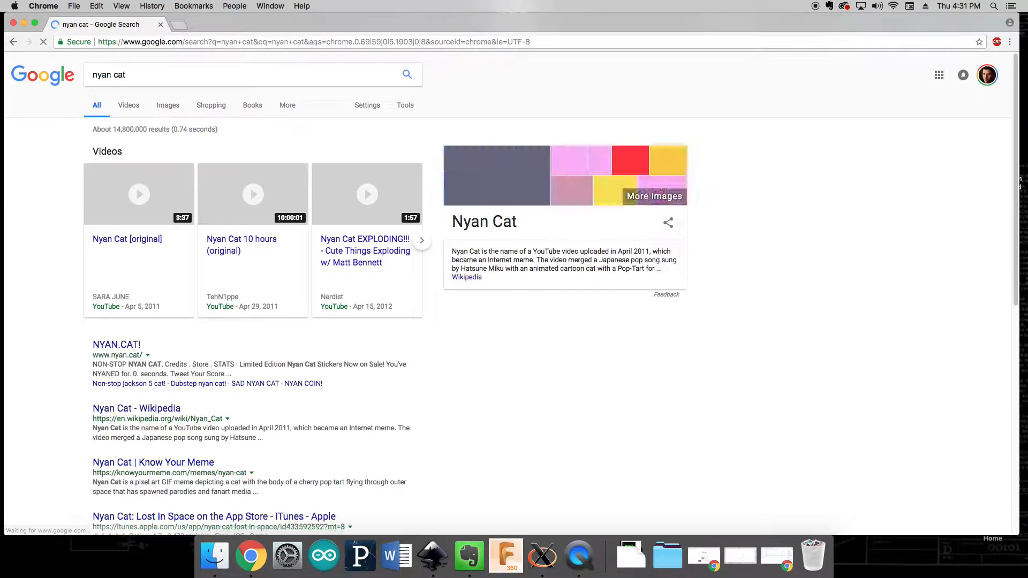
click(170, 105)
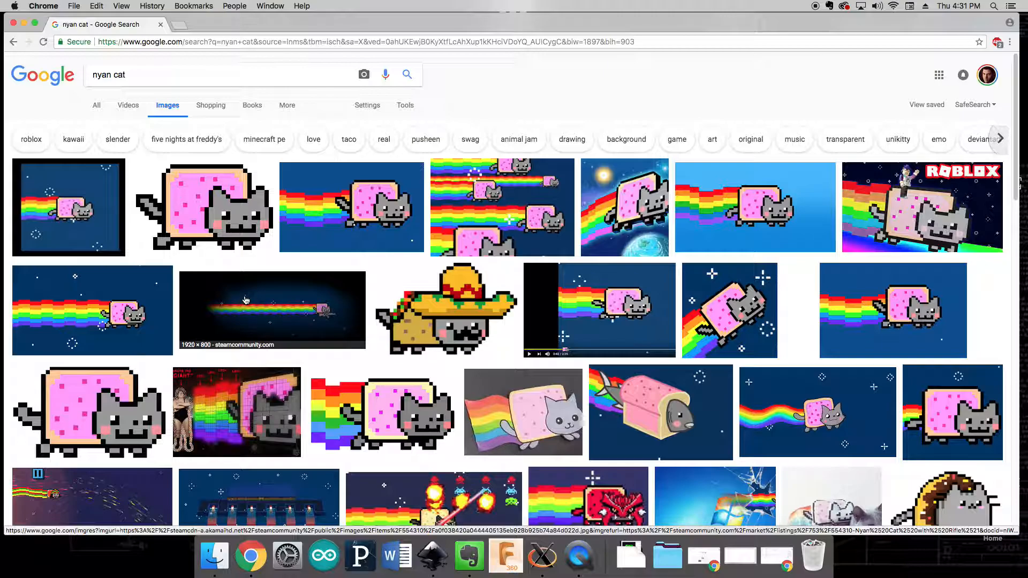
scroll(246, 300, down, 1)
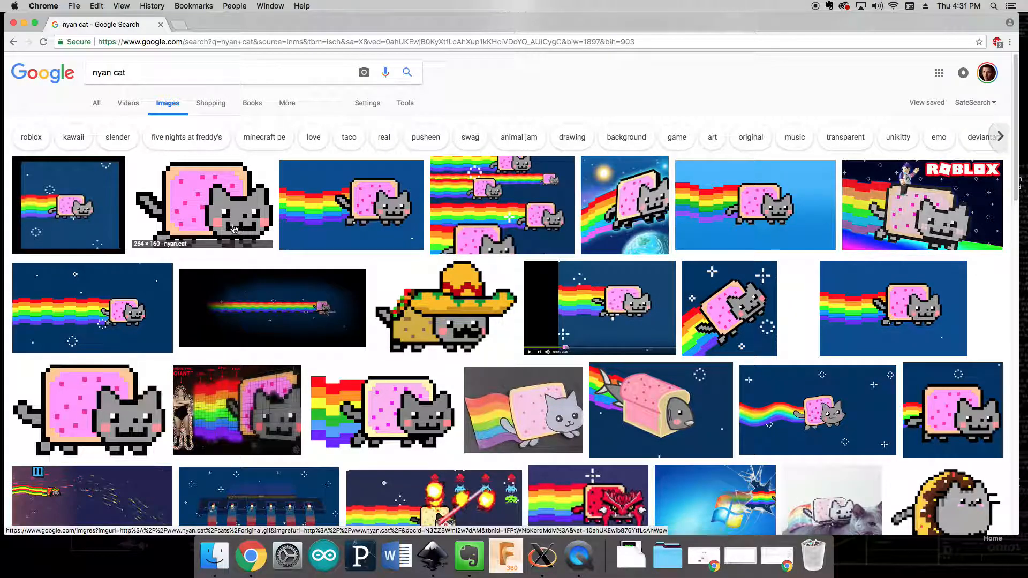
Open the 264 × 160 Nyan Cat image on a white background from nyan.cat and copy it.
click(225, 208)
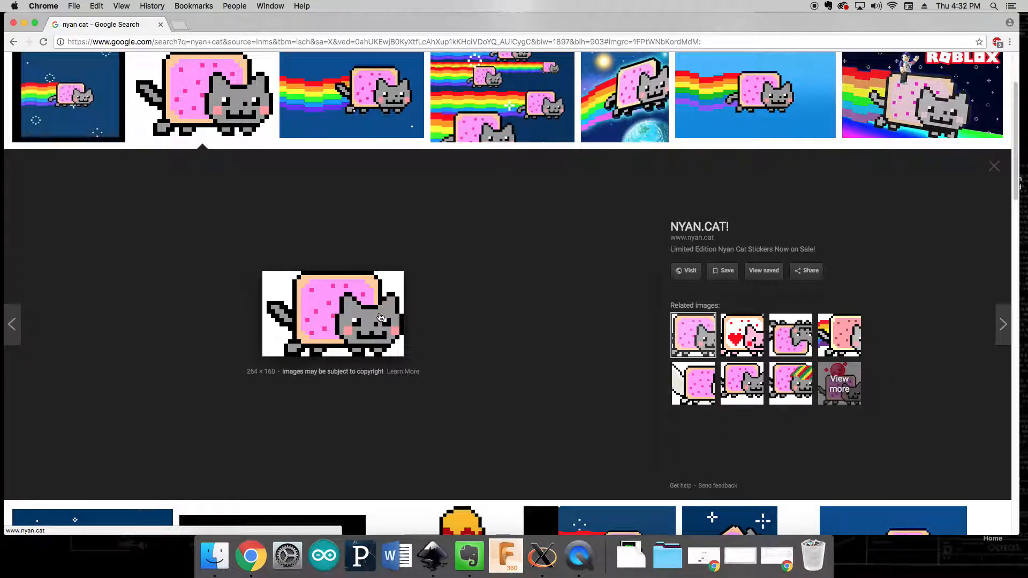
right_click(354, 300)
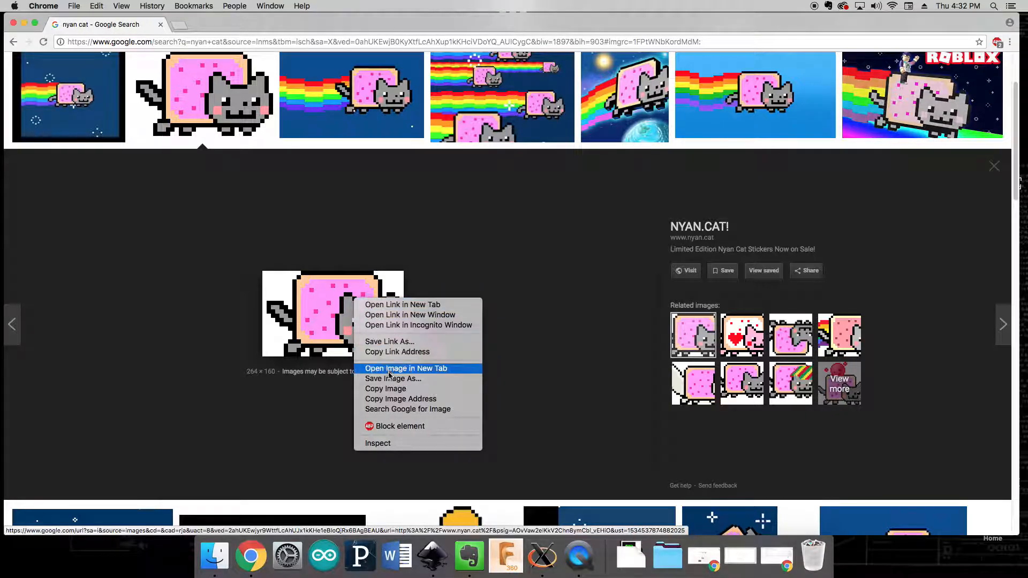
click(390, 388)
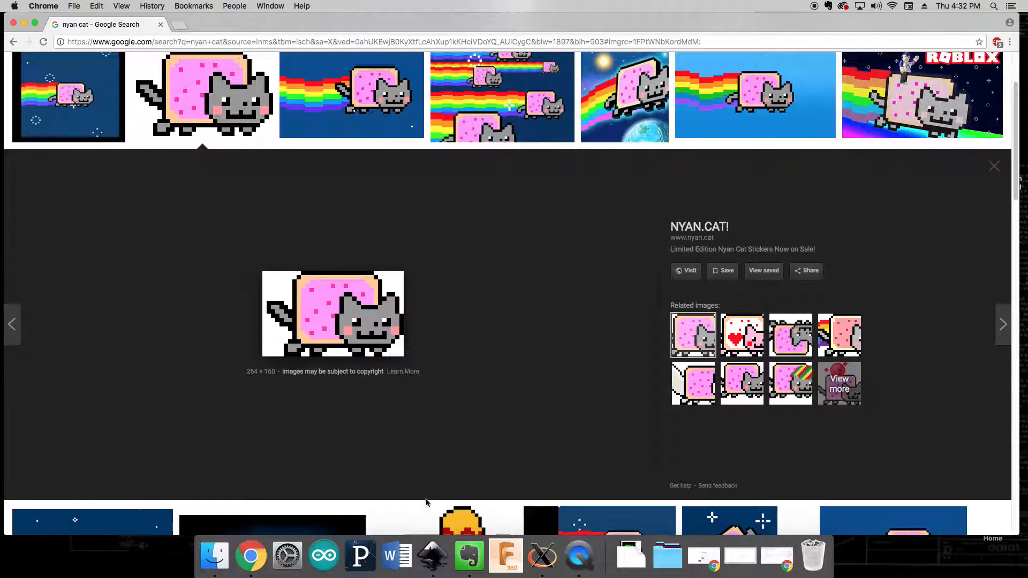
Switch to Inkscape and set both the document's default units and the custom page size units to inches.
click(437, 555)
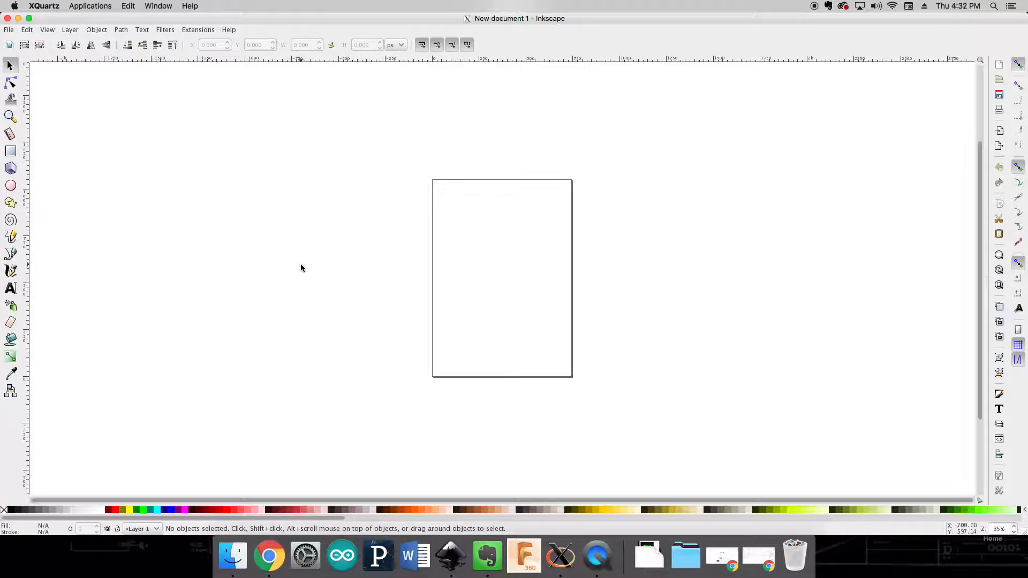
click(9, 30)
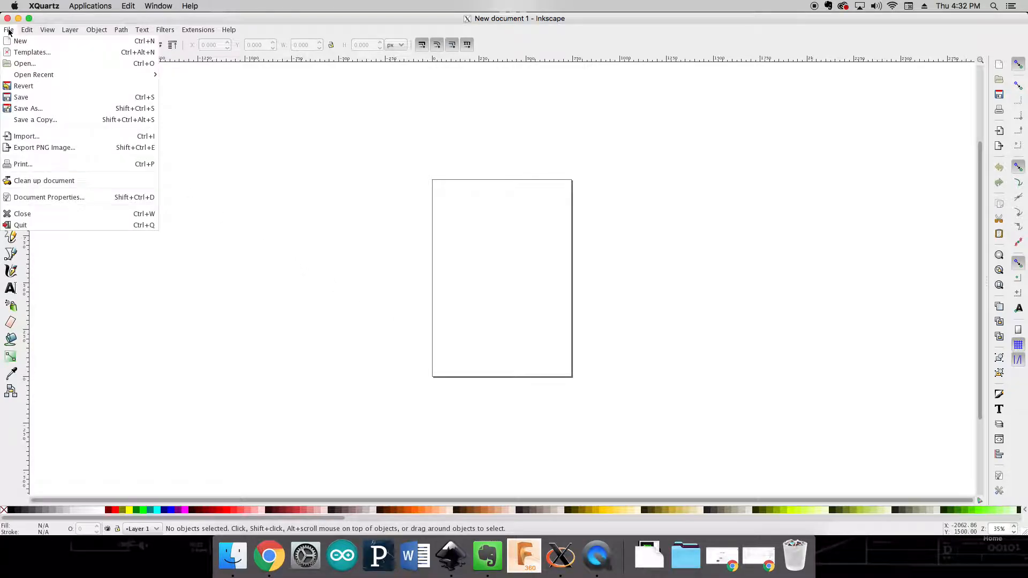
click(66, 197)
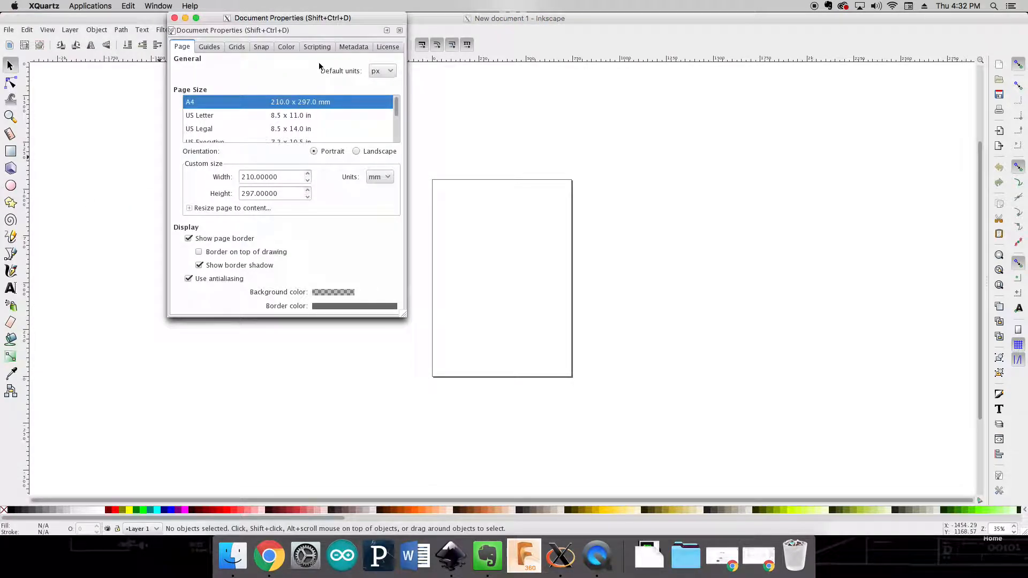
click(377, 71)
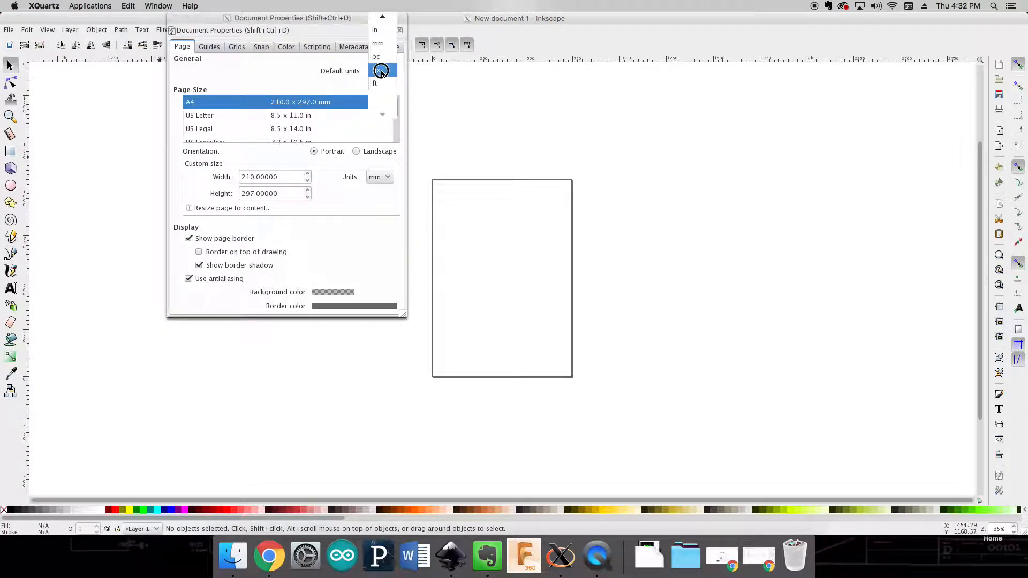
click(377, 31)
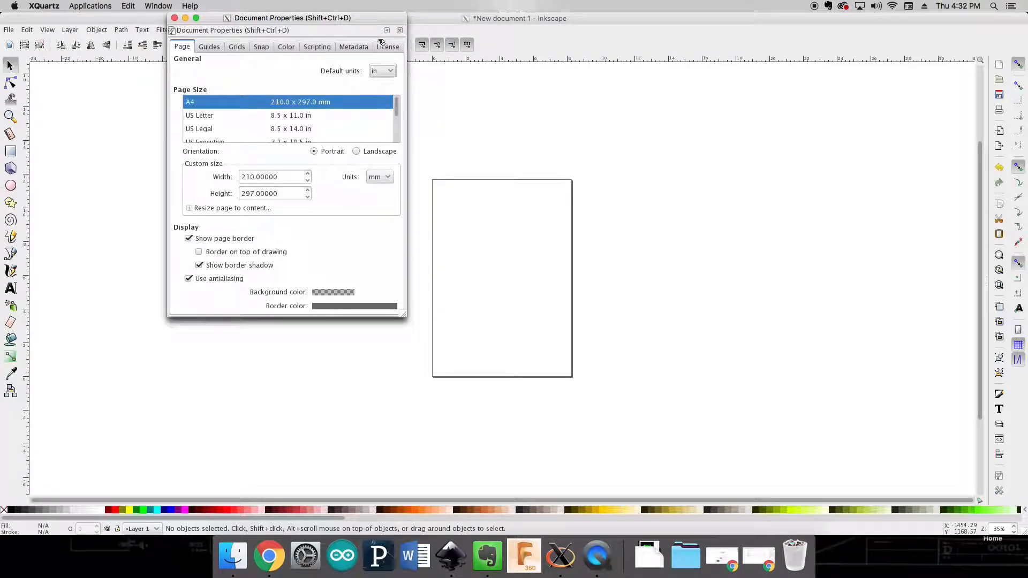
click(381, 181)
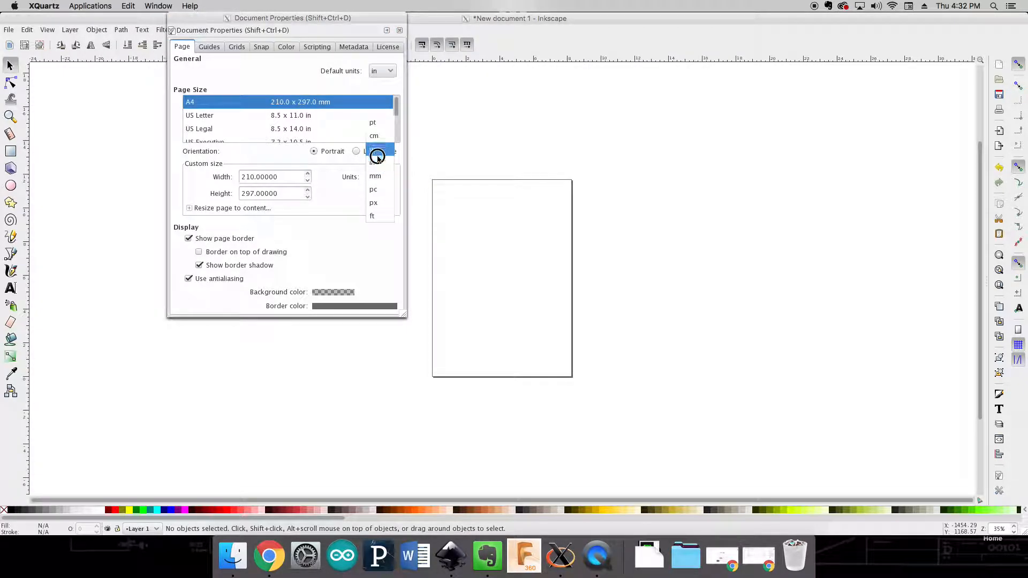
click(378, 166)
Set the custom page size to 10 in wide by 10 in high and close the document properties.
double_click(281, 178)
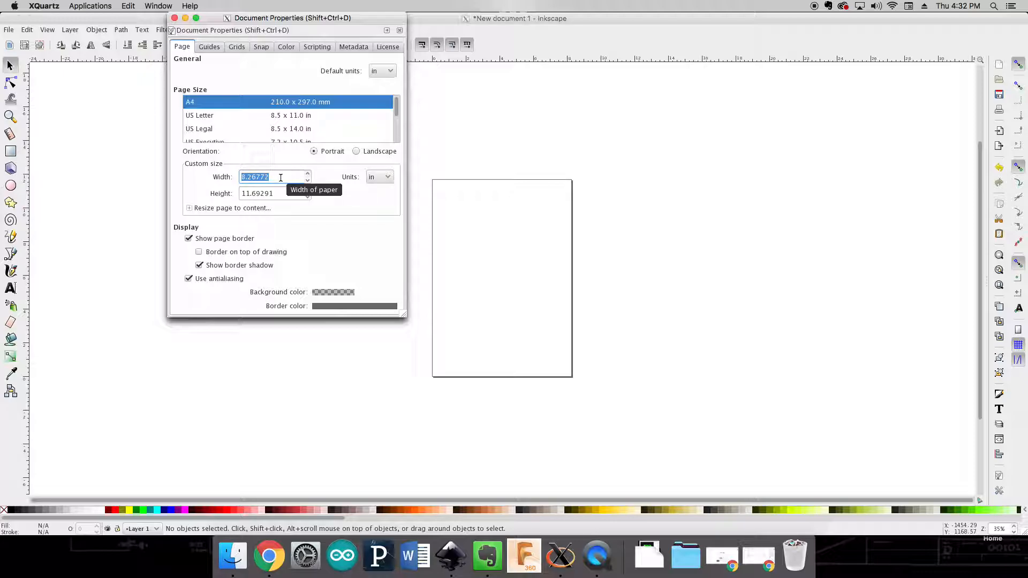
text(10)
double_click(283, 194)
triple_click(283, 195)
text(10)
click(284, 178)
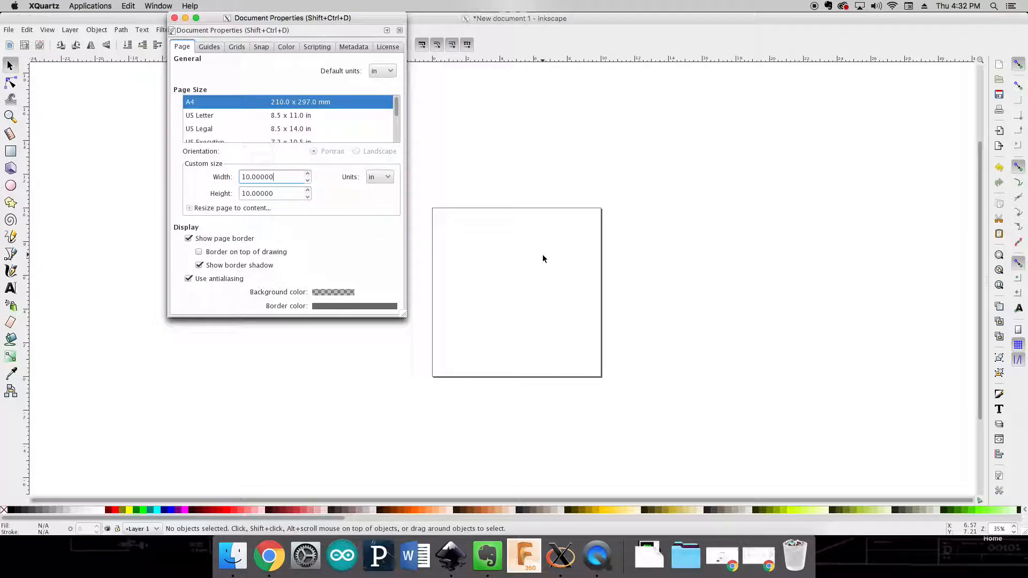
click(173, 18)
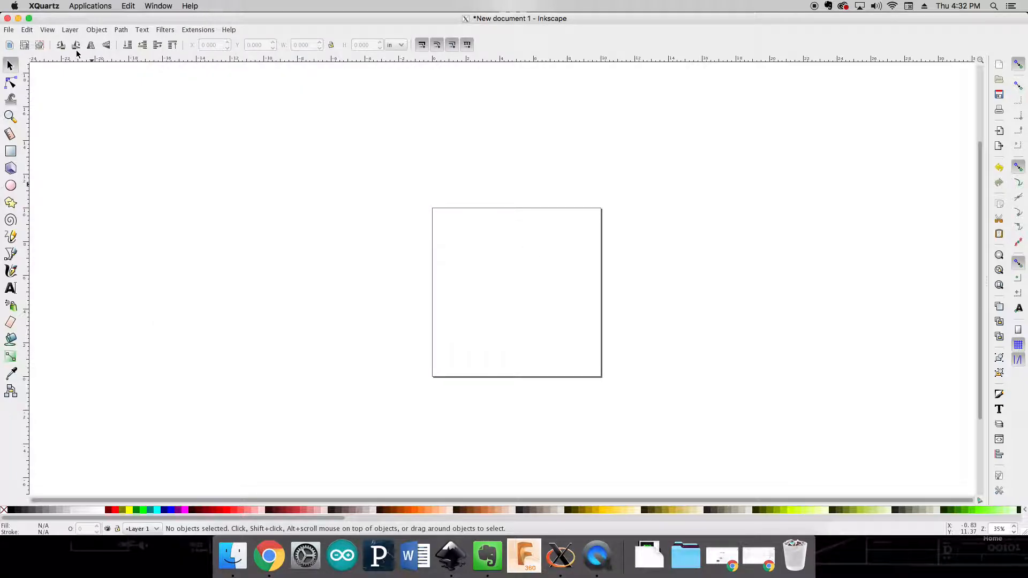
Paste the copied Nyan Cat image near the middle of the page and deselect it.
click(25, 30)
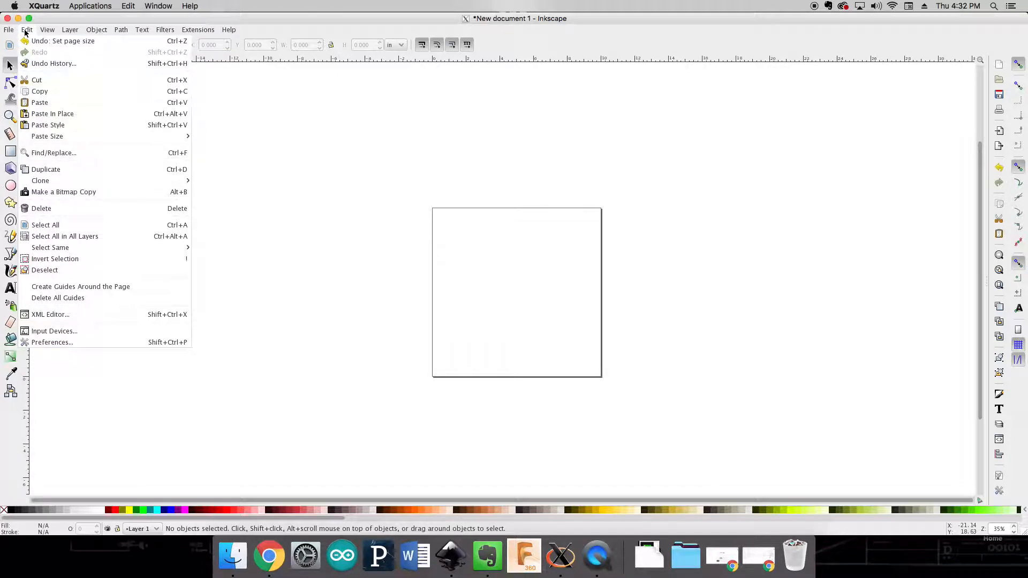
click(68, 102)
drag(67, 99, 516, 290)
click(580, 299)
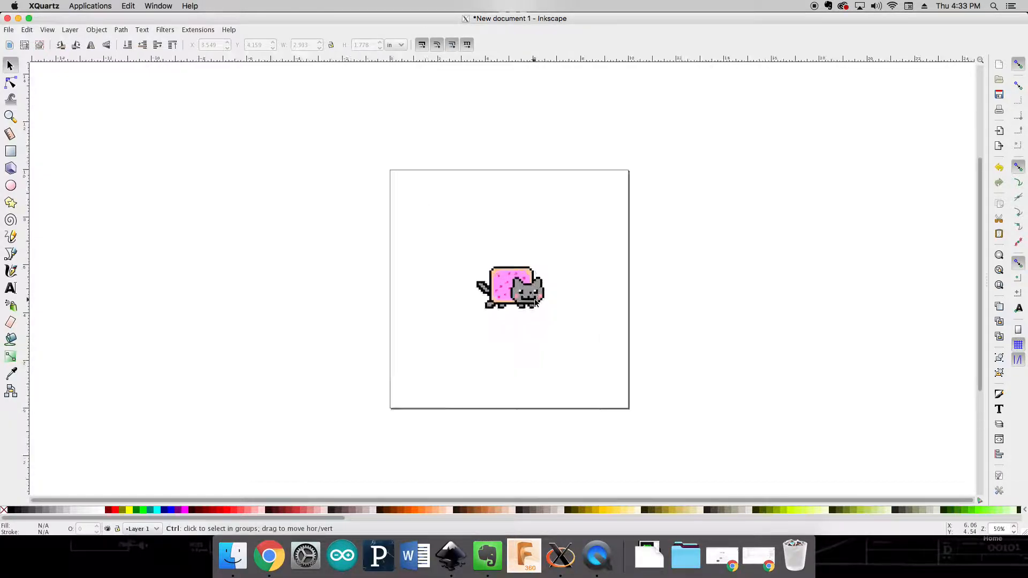
Select the pasted cat image and open Trace Bitmap for it with the live preview enabled.
ctrl+scroll(542, 308, up, 11)
ctrl+scroll(580, 312, up, 5)
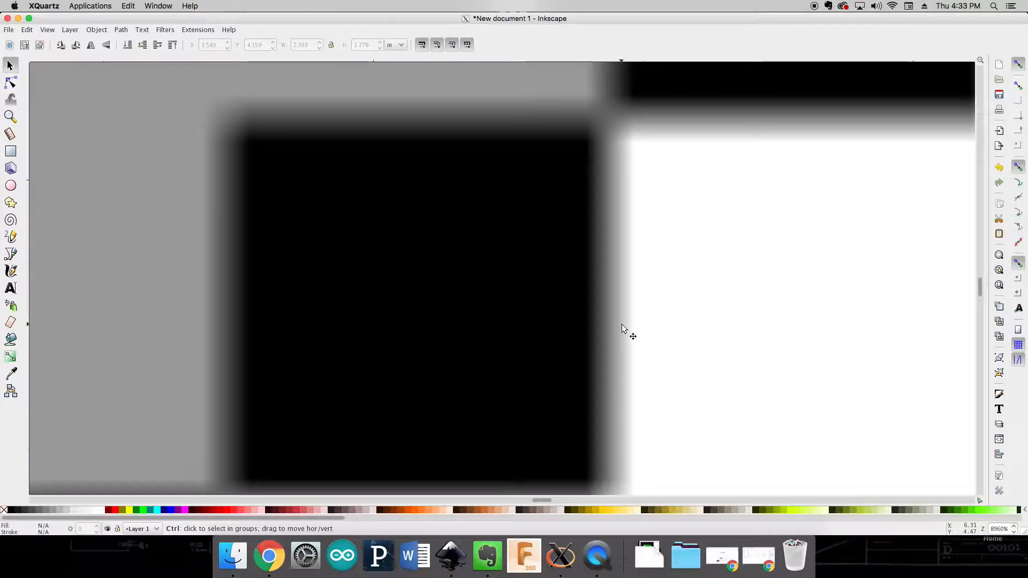
ctrl+scroll(622, 328, down, 6)
ctrl+scroll(622, 324, down, 6)
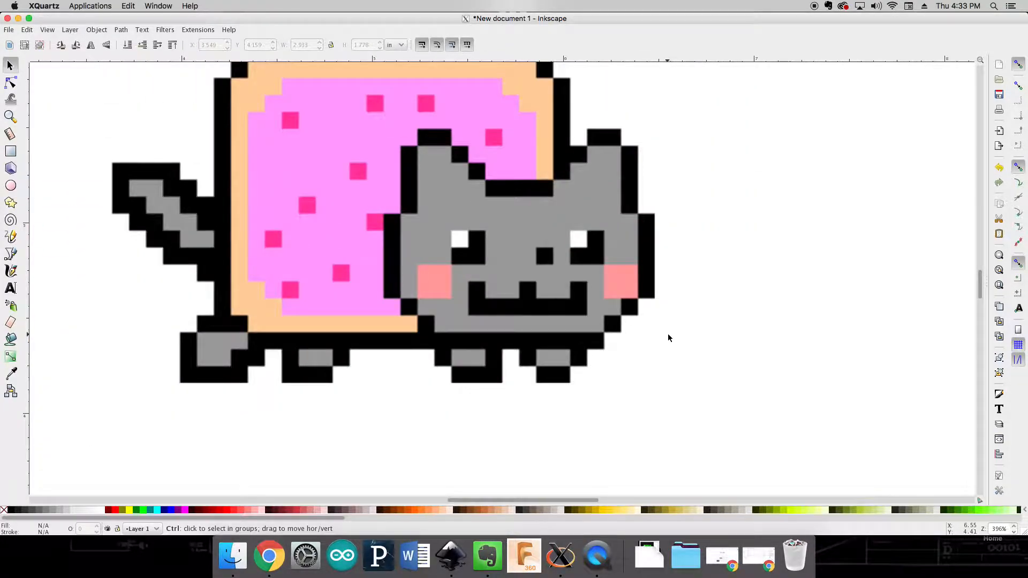
ctrl+scroll(667, 333, down, 2)
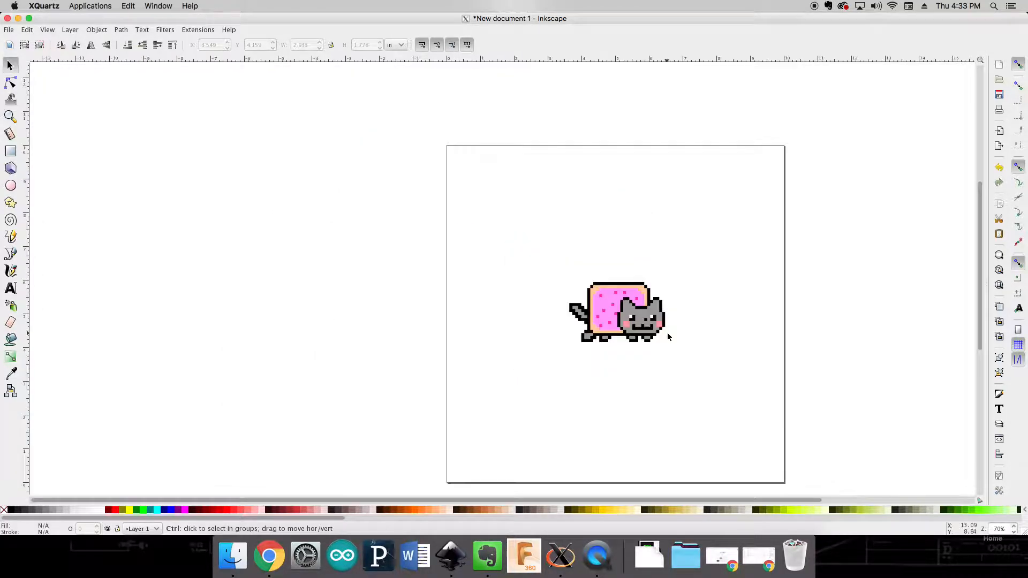
click(661, 328)
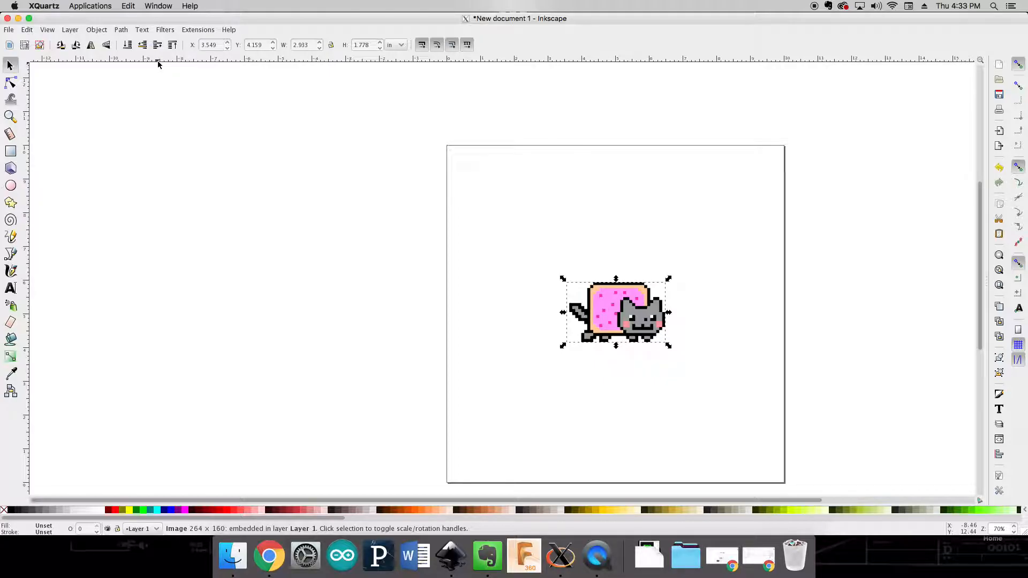
click(120, 30)
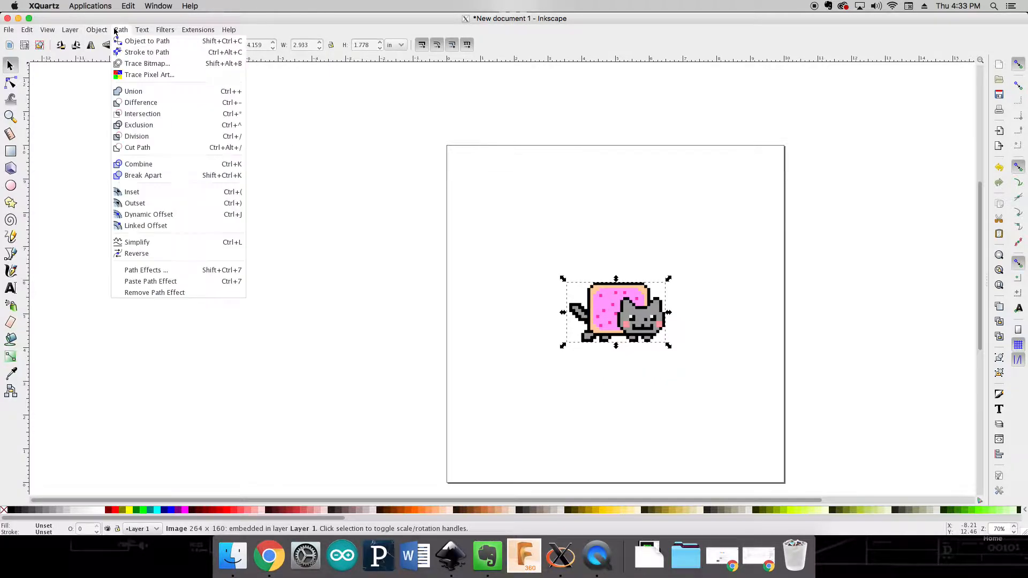
click(175, 67)
drag(220, 19, 433, 121)
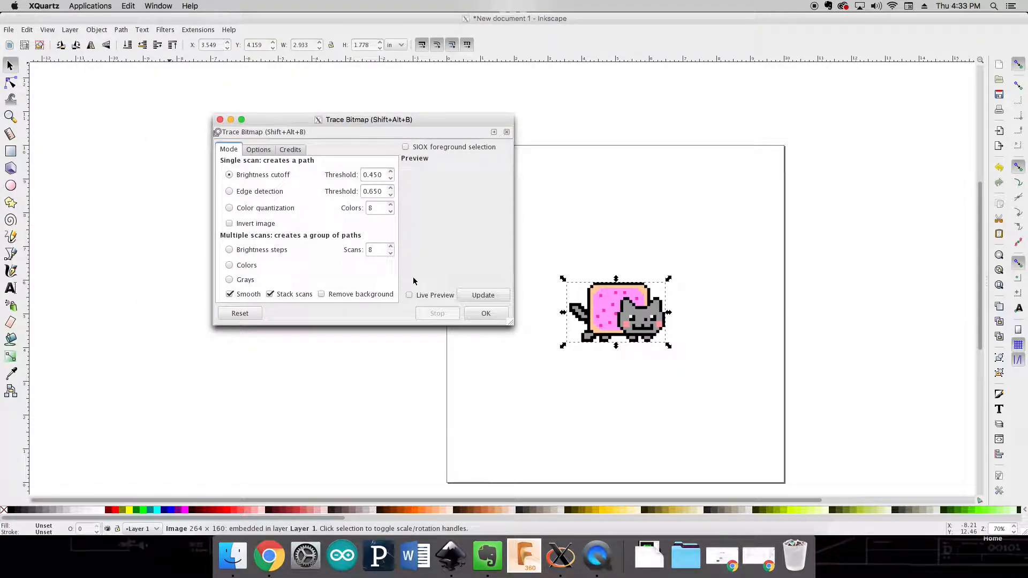
click(409, 295)
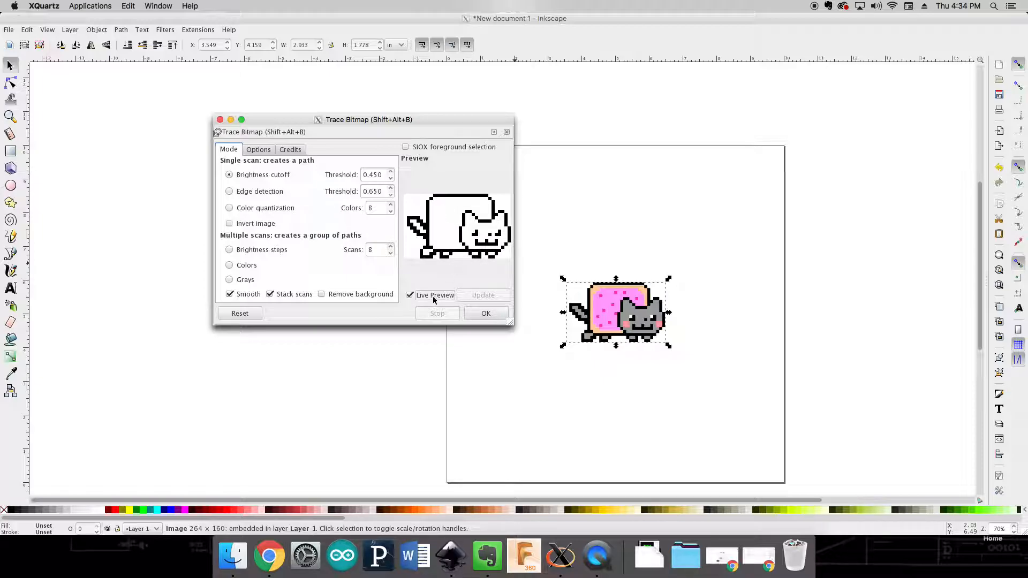
Try brightness cutoff thresholds between 0.590 and 0.610 to compare the outline and filled traces of the cat.
click(391, 173)
click(391, 172)
click(392, 172)
click(391, 172)
click(391, 173)
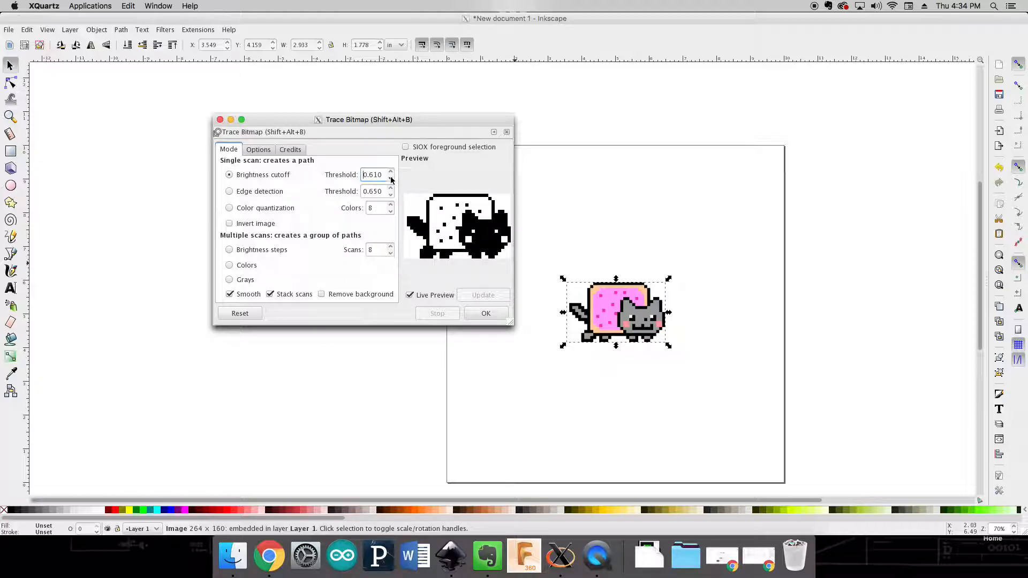
click(391, 179)
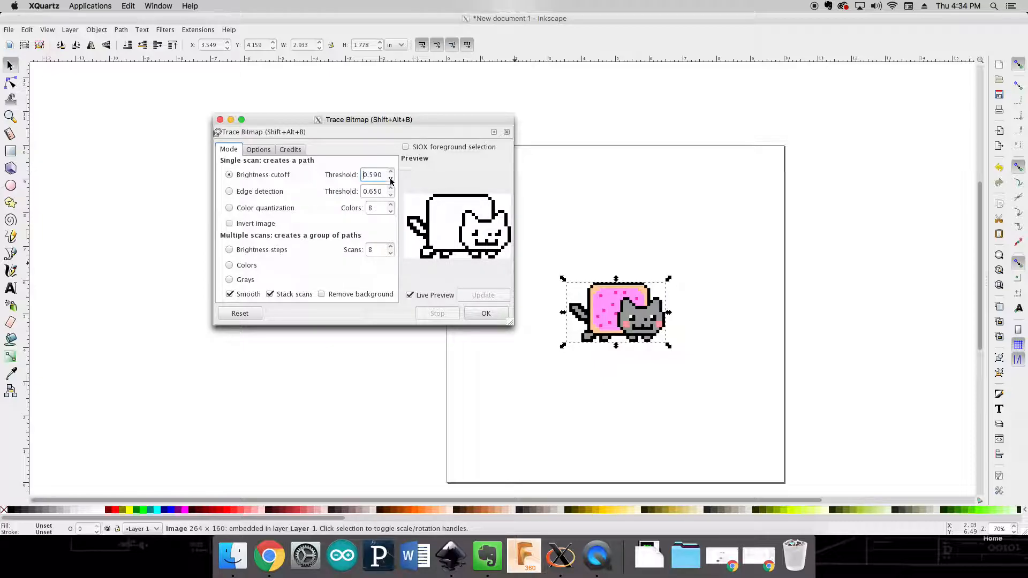
click(390, 172)
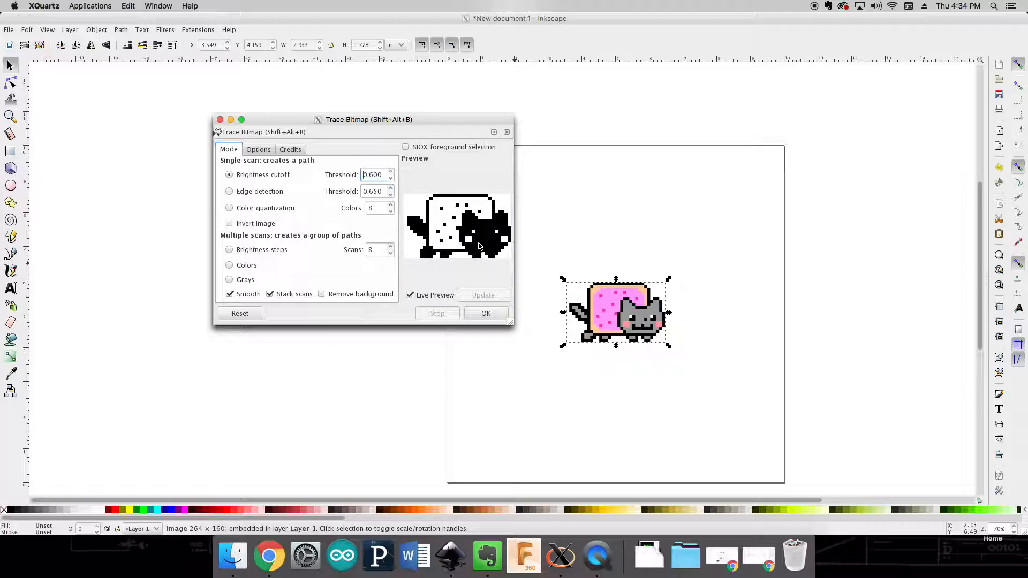
click(391, 179)
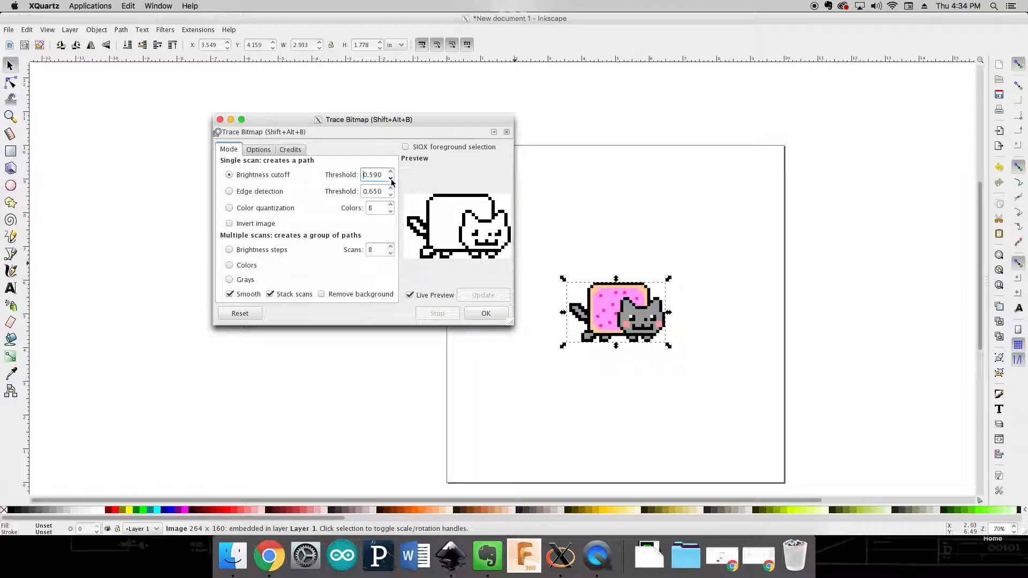
click(390, 171)
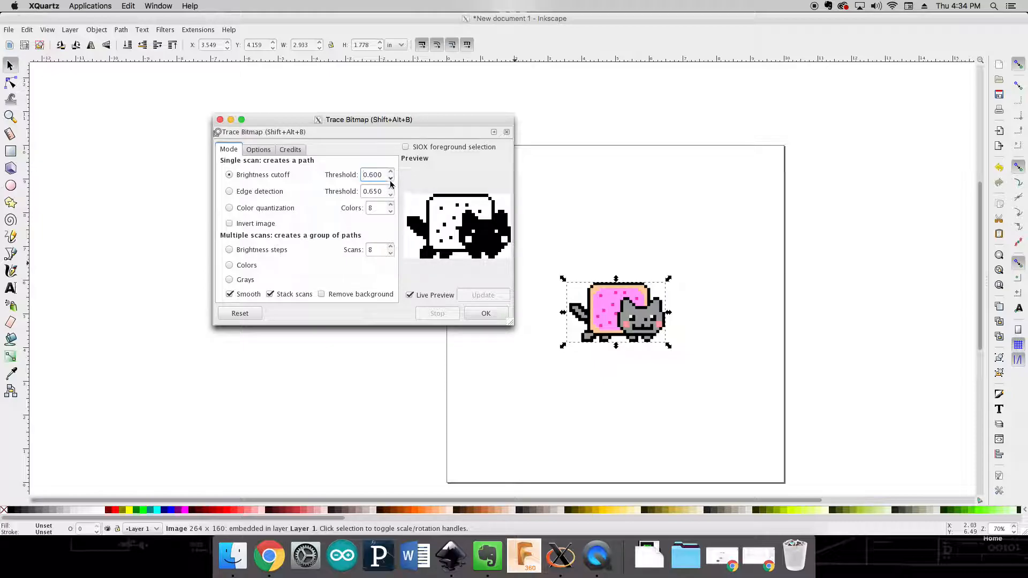
Lower the brightness cutoff threshold to 0.450.
click(390, 179)
click(390, 179)
click(390, 179)
click(391, 180)
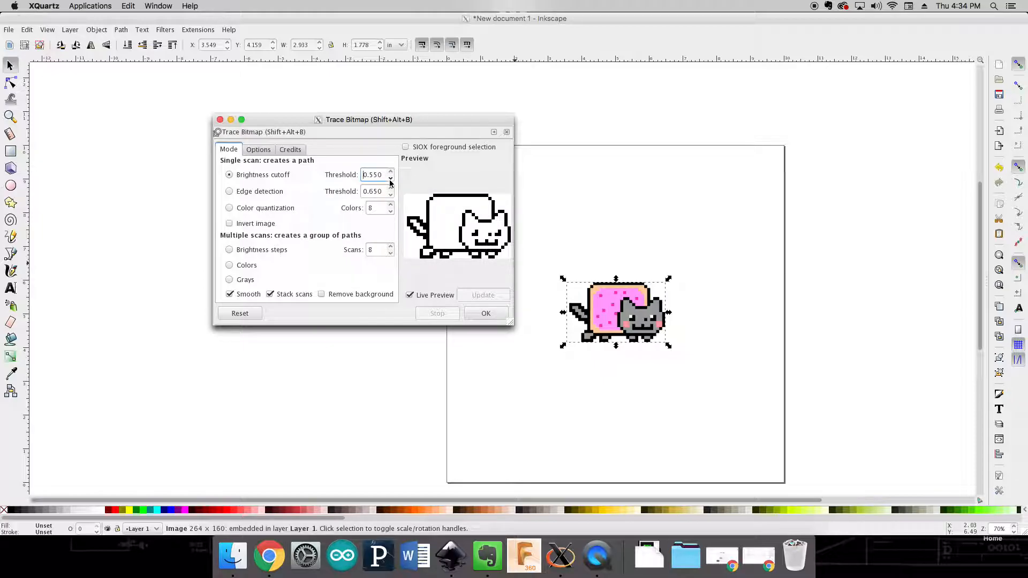
click(390, 179)
click(390, 180)
click(390, 179)
click(390, 179)
click(390, 180)
click(390, 179)
click(390, 180)
Trace the cat image using edge detection with a 0.650 threshold and select the traced path.
click(230, 192)
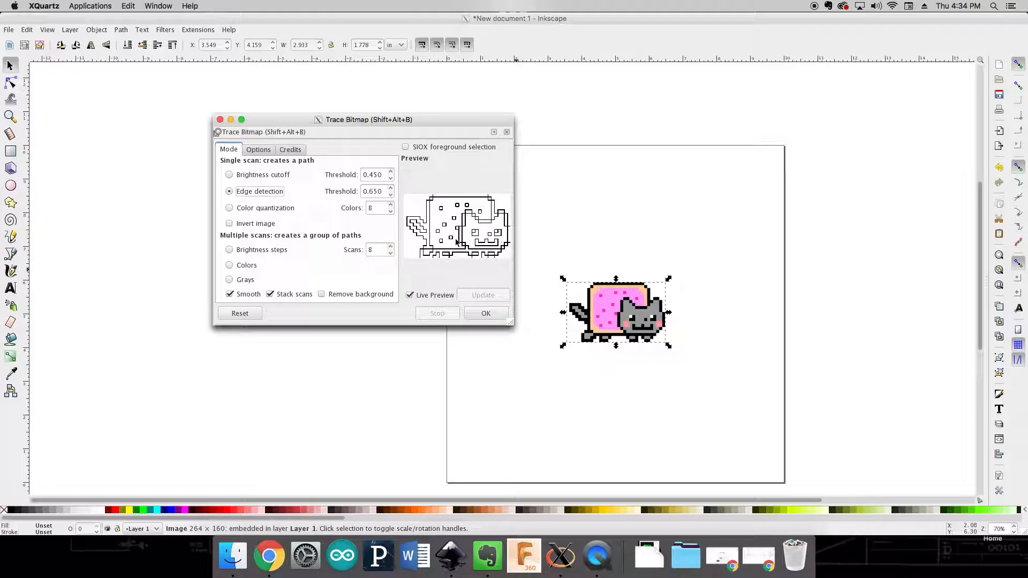
click(486, 315)
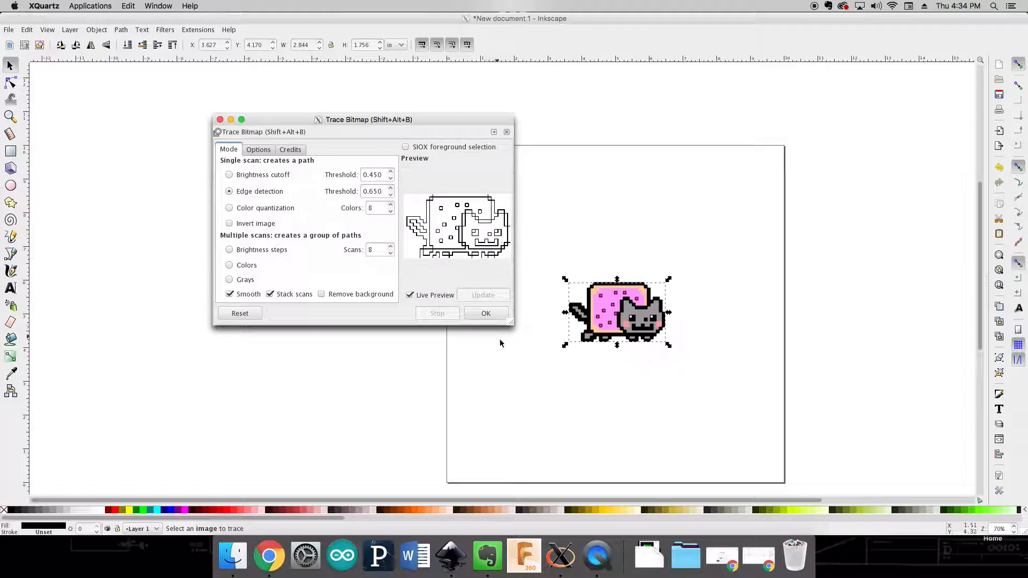
click(602, 317)
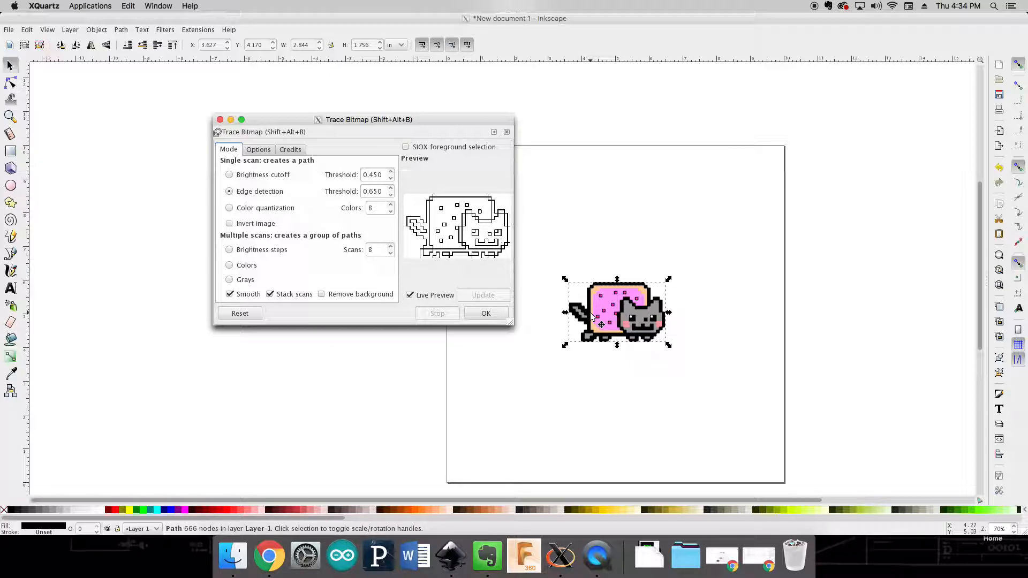
Close Trace Bitmap and move the edge-detection trace above the original cat image.
click(220, 120)
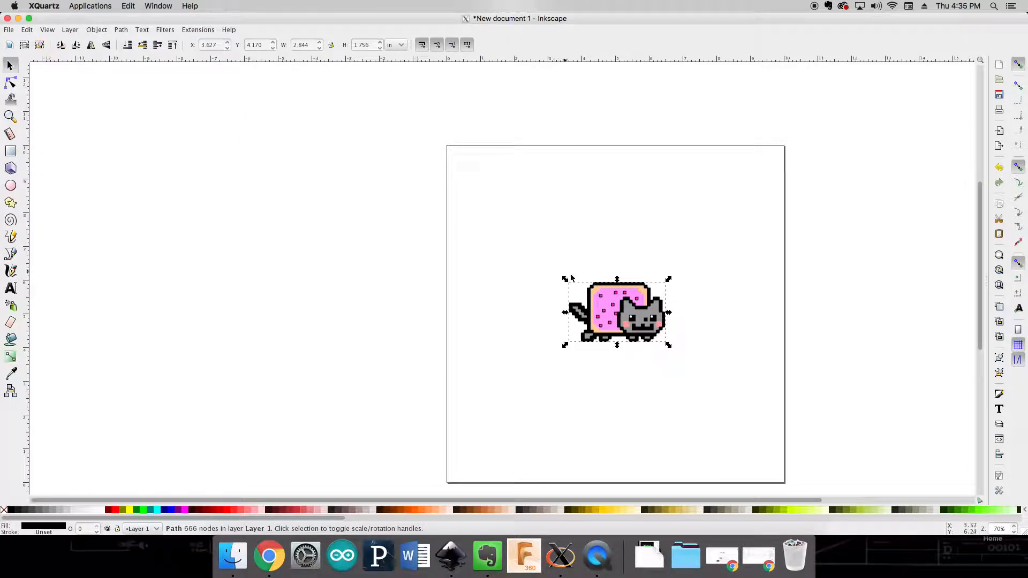
drag(618, 303, 584, 218)
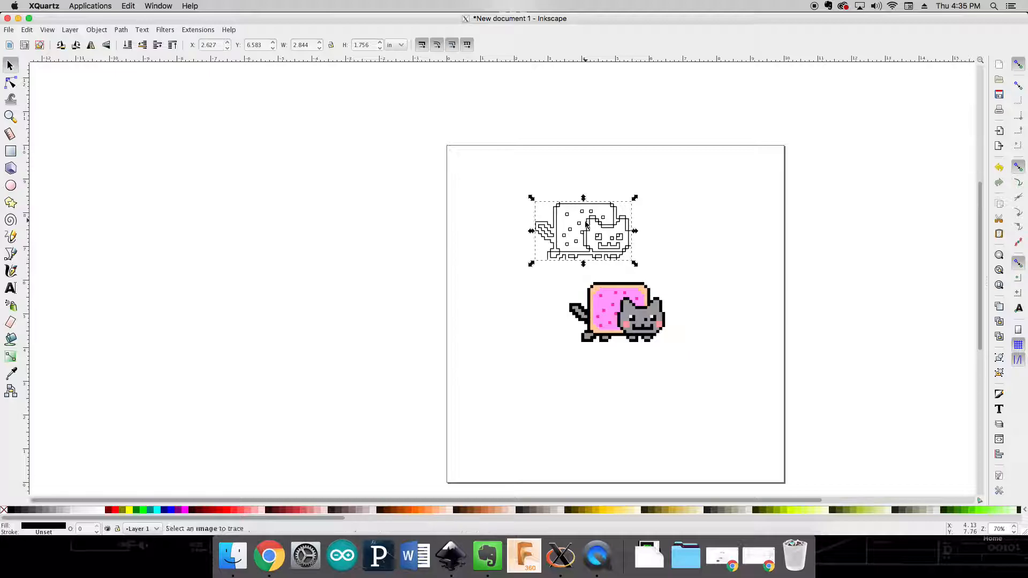
click(557, 343)
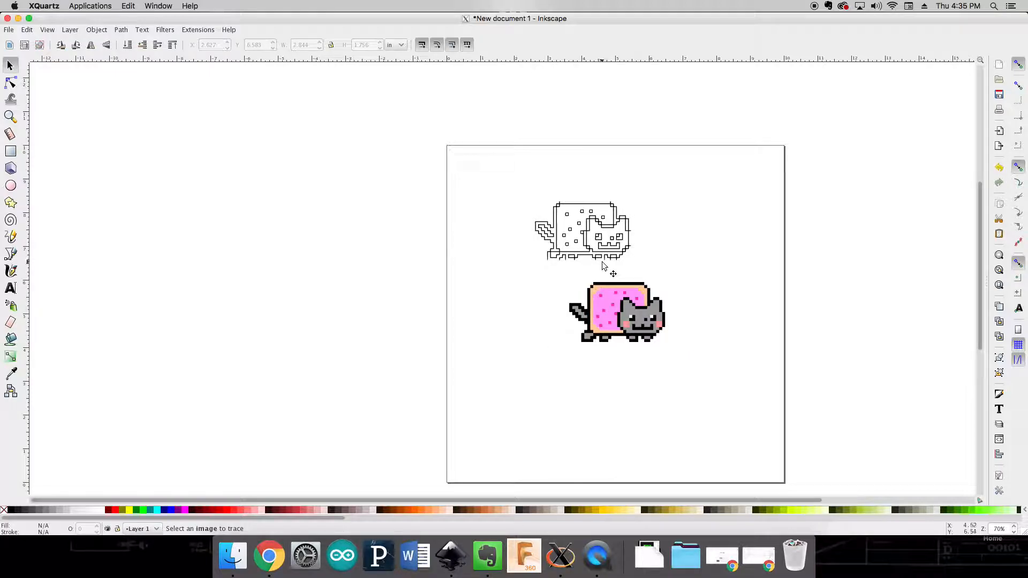
Inspect the double outlines of the edge-detection trace and delete that path from the page.
ctrl+scroll(603, 256, up, 3)
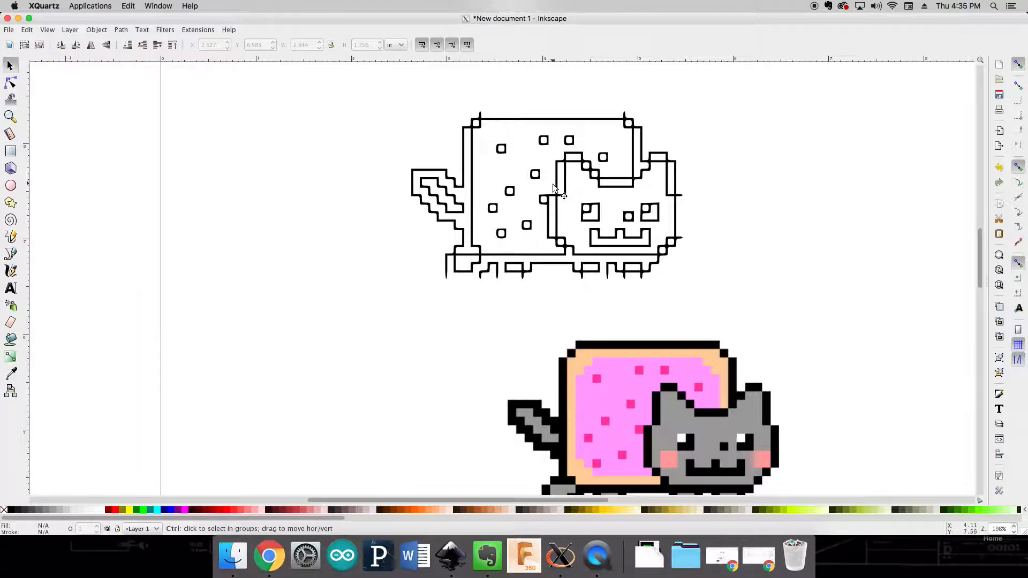
scroll(556, 213, down, 1)
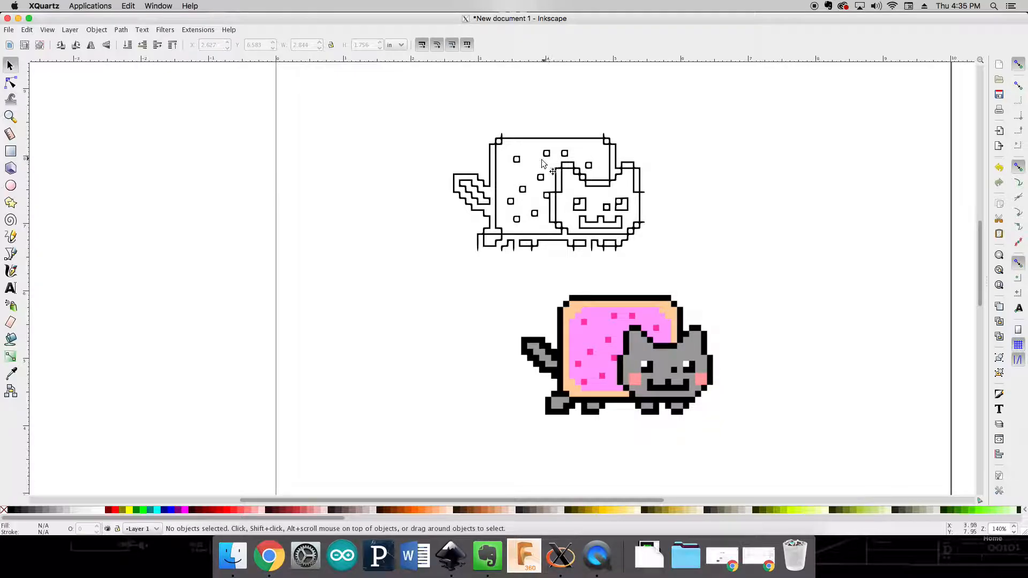
scroll(566, 182, down, 1)
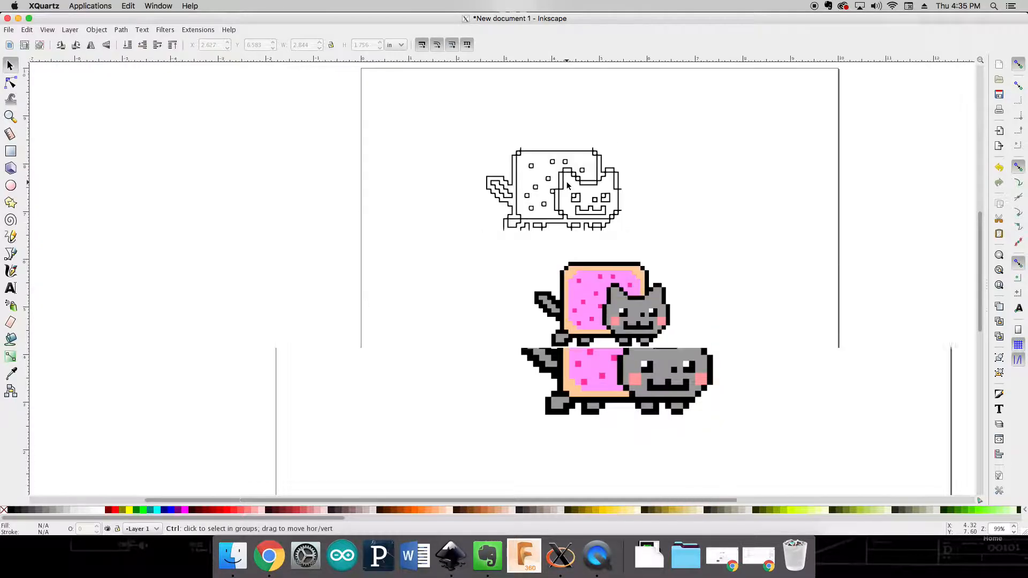
click(563, 183)
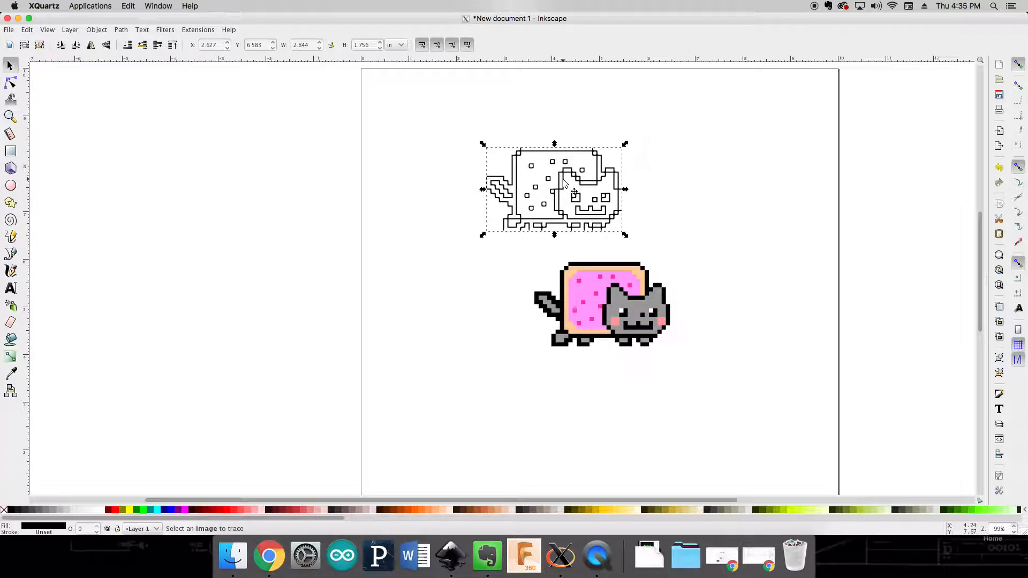
key(Delete)
Trace the original cat image again using brightness cutoff with a 0.450 threshold.
click(602, 266)
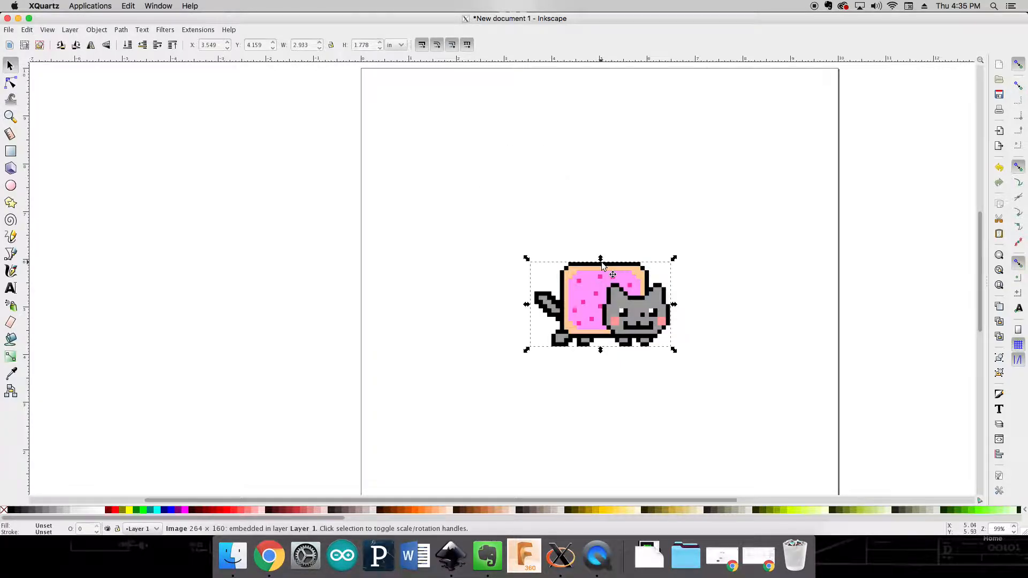
click(140, 31)
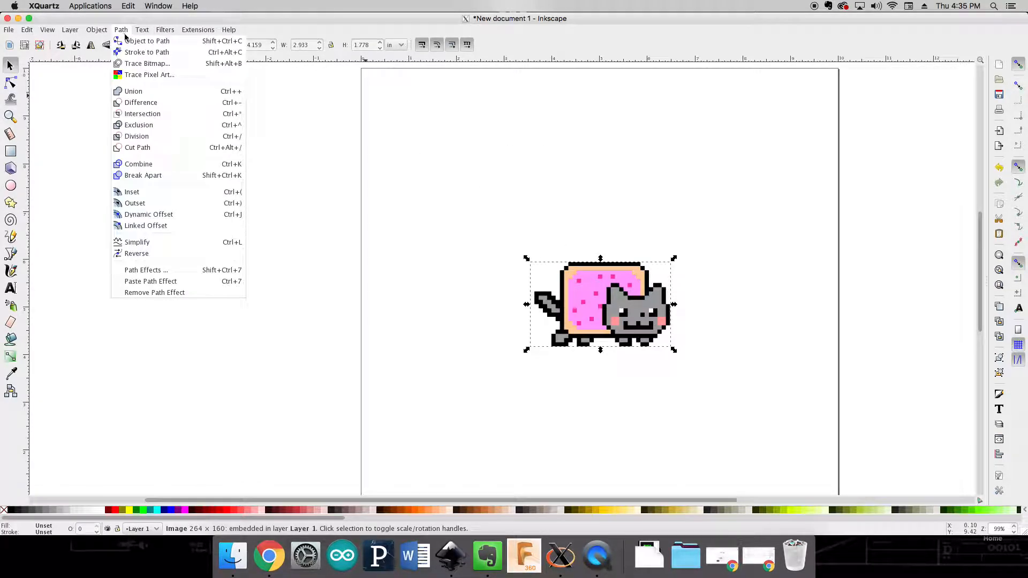
click(146, 63)
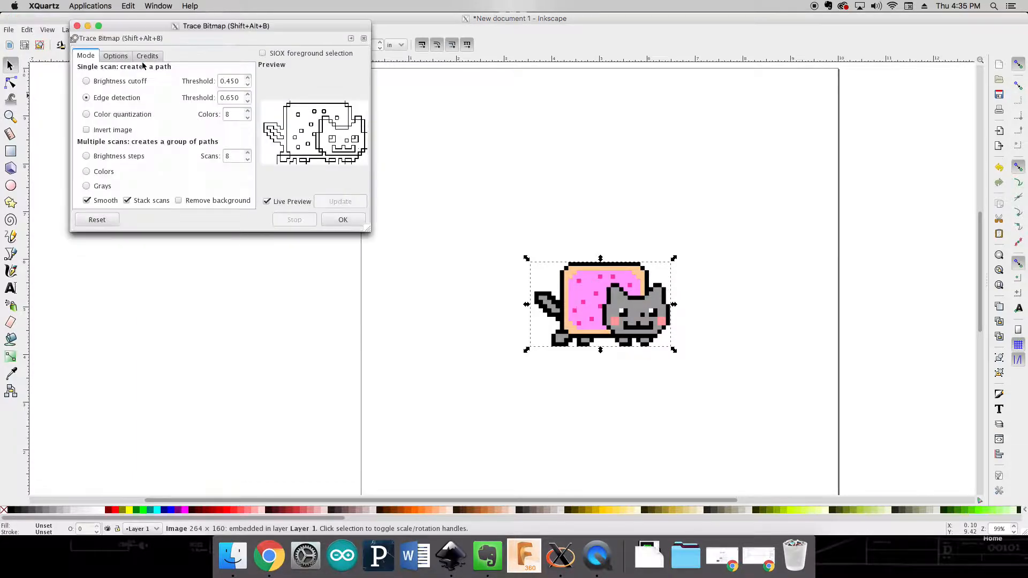
click(100, 84)
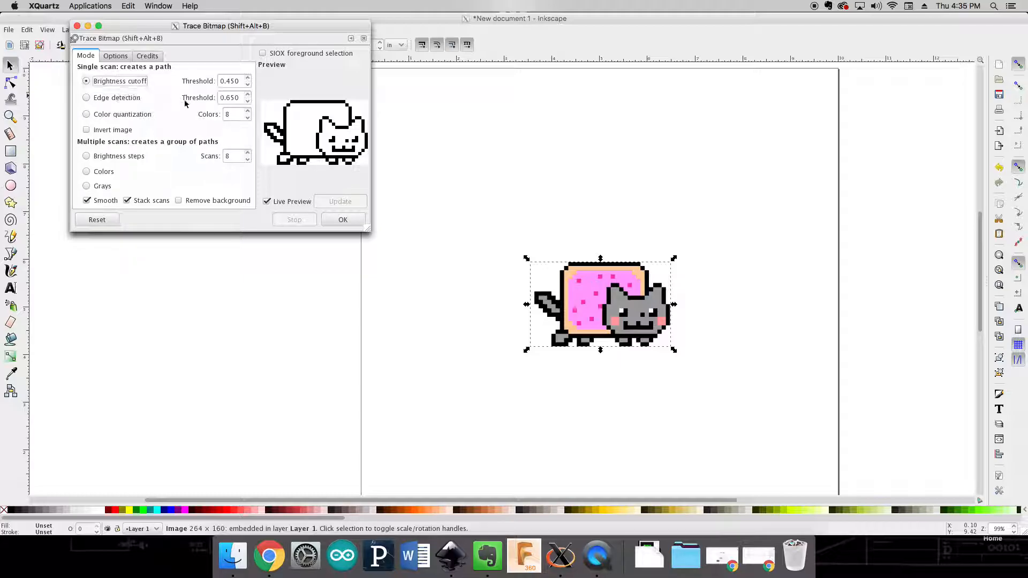
click(348, 221)
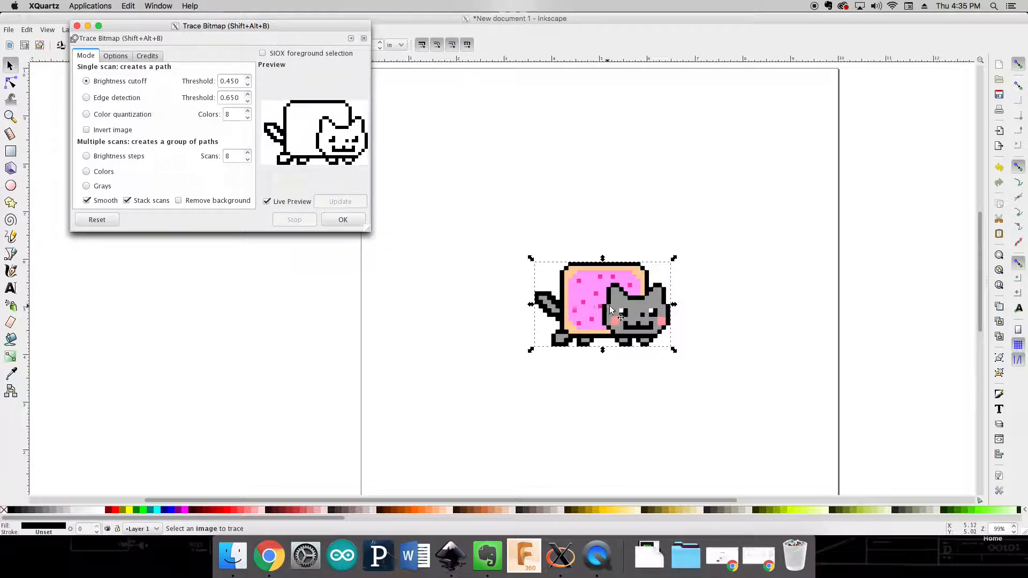
Move the brightness-cutoff trace above the original cat image and close Trace Bitmap.
click(603, 252)
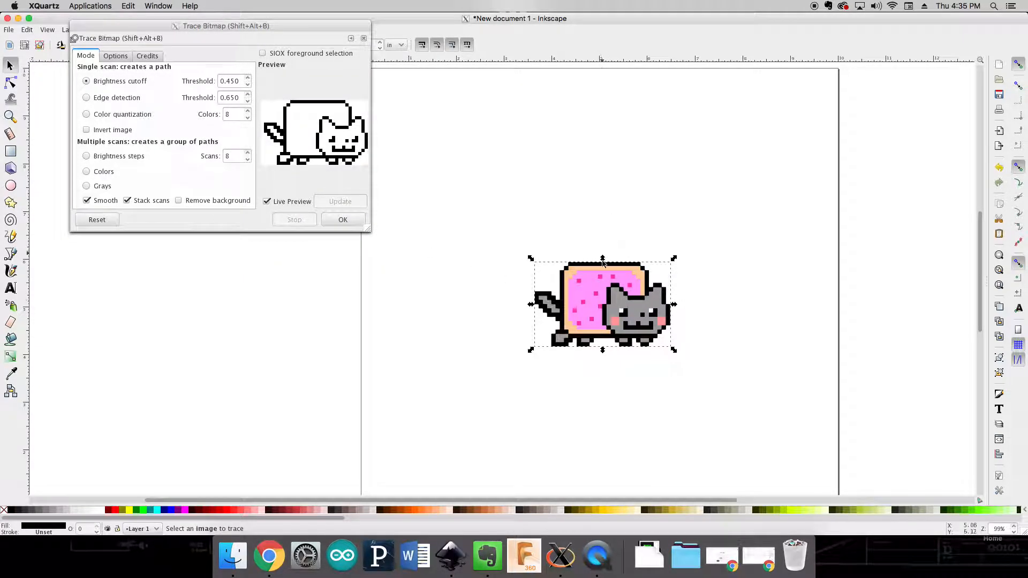
drag(610, 286, 602, 173)
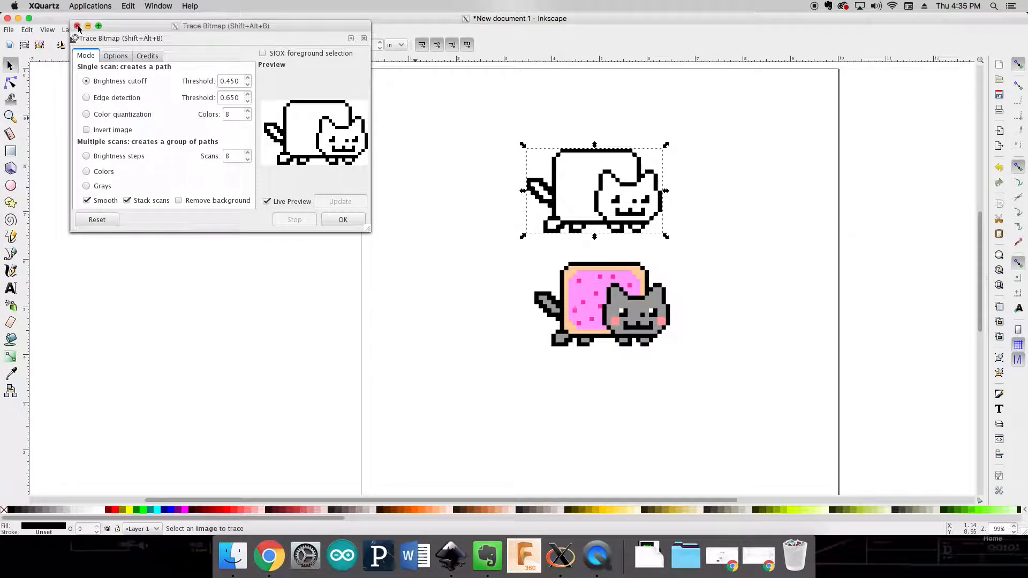
click(78, 26)
Delete the original coloured cat image and move the traced cat down into its place.
click(592, 310)
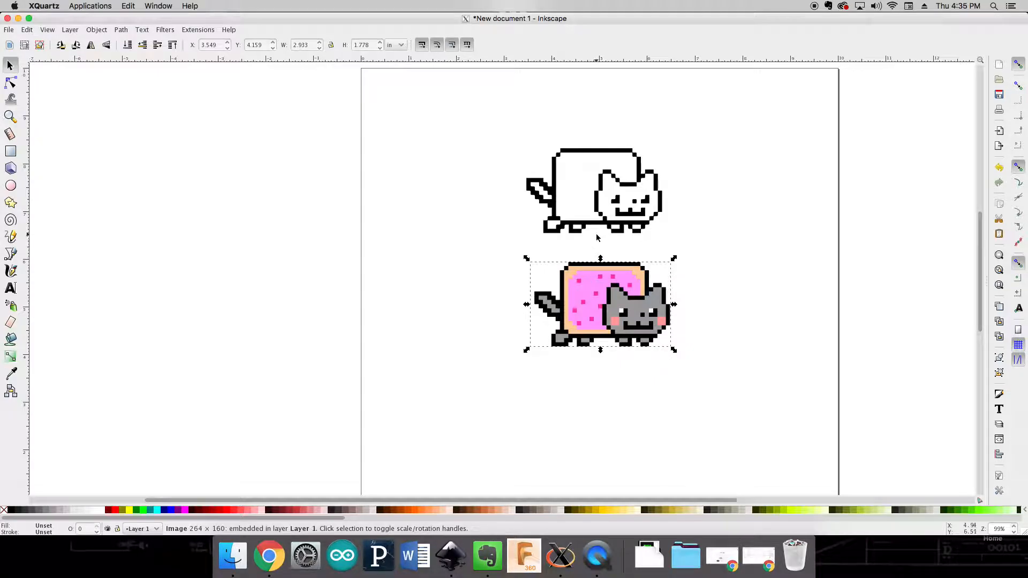
scroll(597, 237, up, 11)
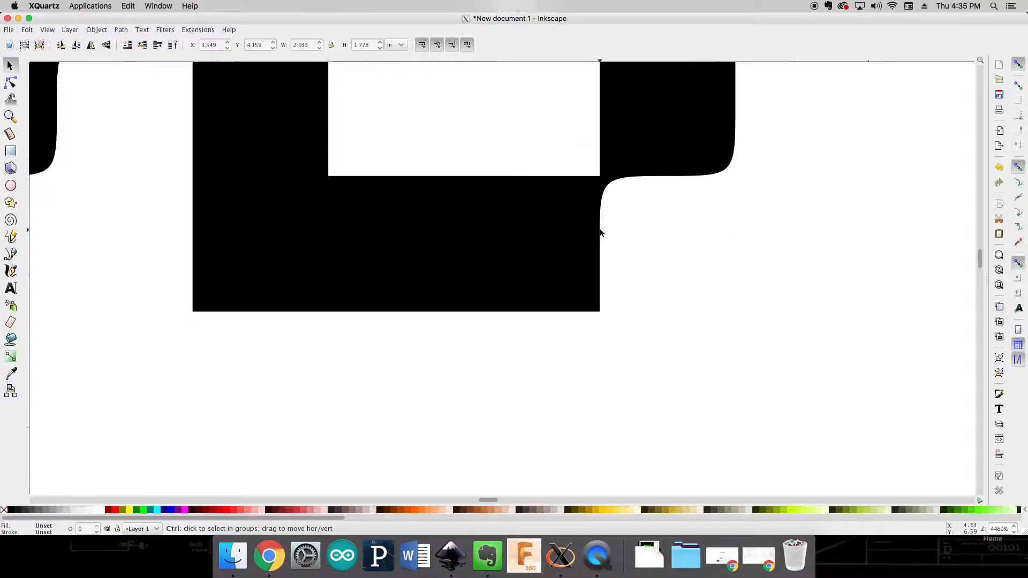
scroll(600, 233, down, 5)
scroll(605, 234, down, 5)
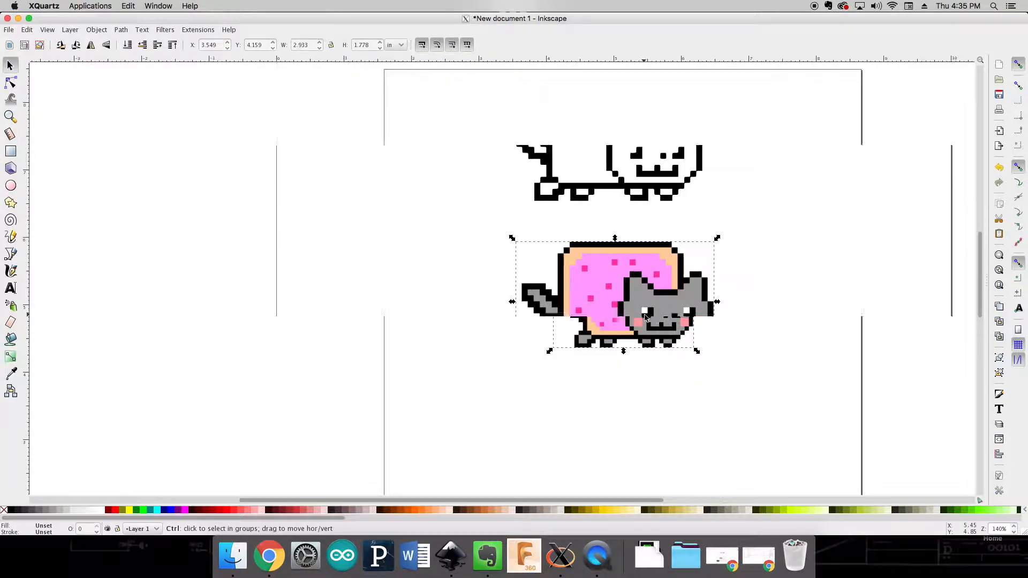
key(Delete)
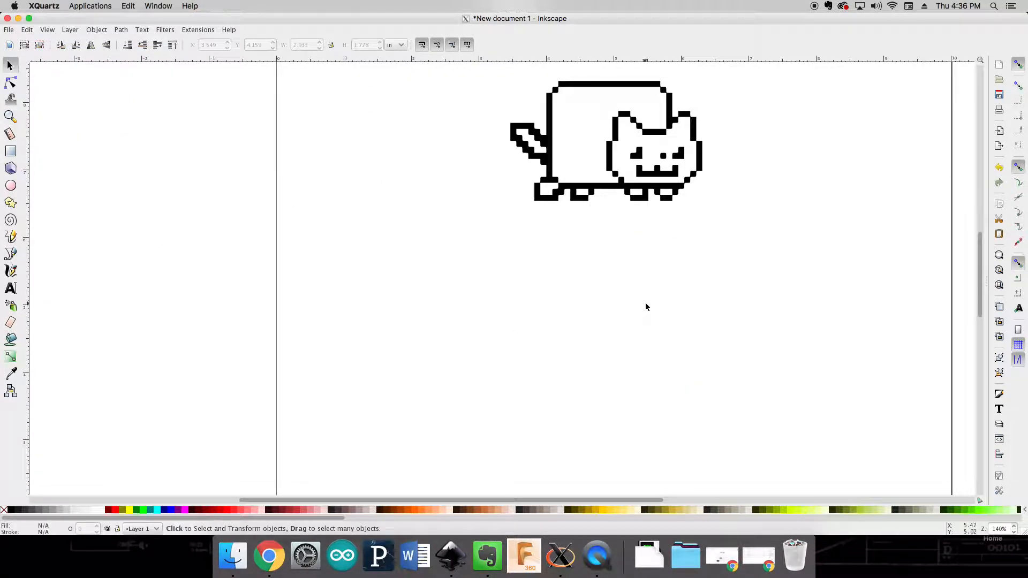
drag(628, 187, 646, 309)
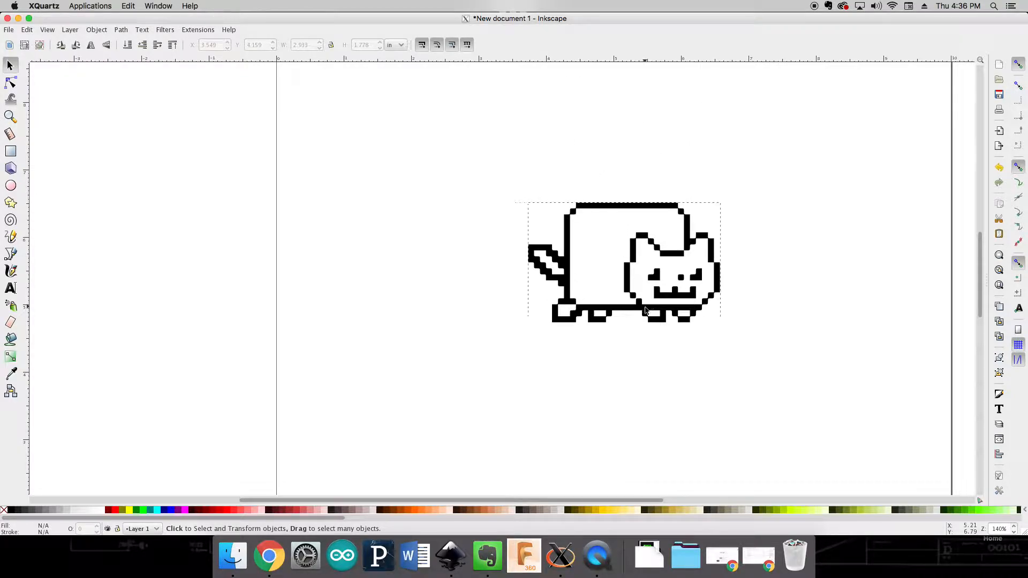
Remove the traced cat path's fill and give it a black stroke.
scroll(650, 245, up, 2)
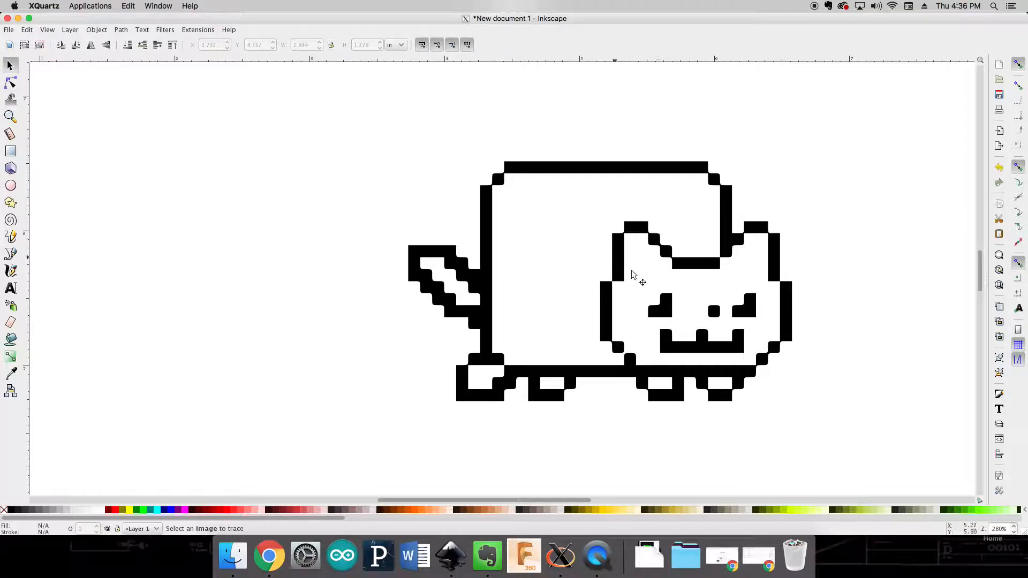
click(644, 232)
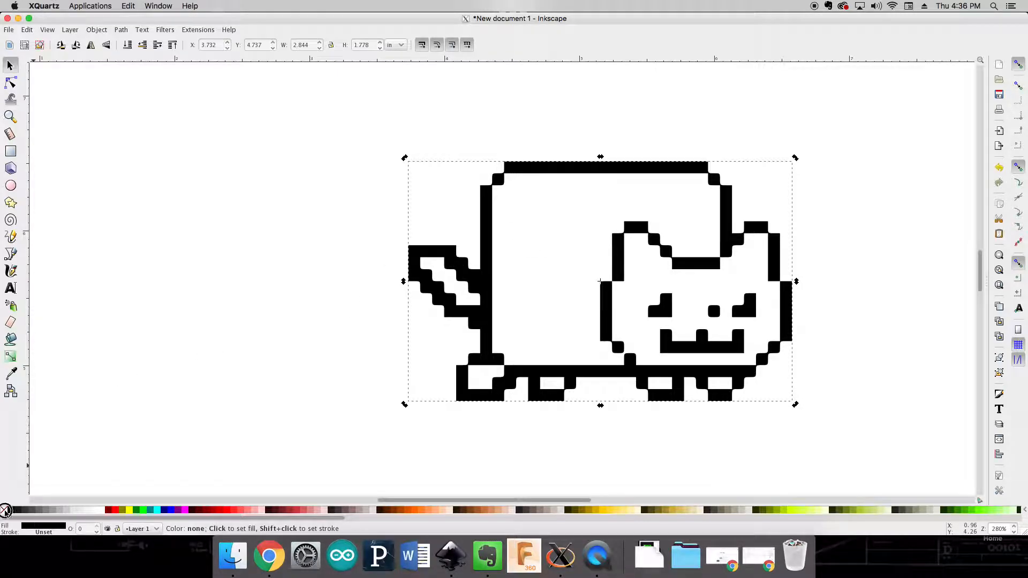
click(4, 512)
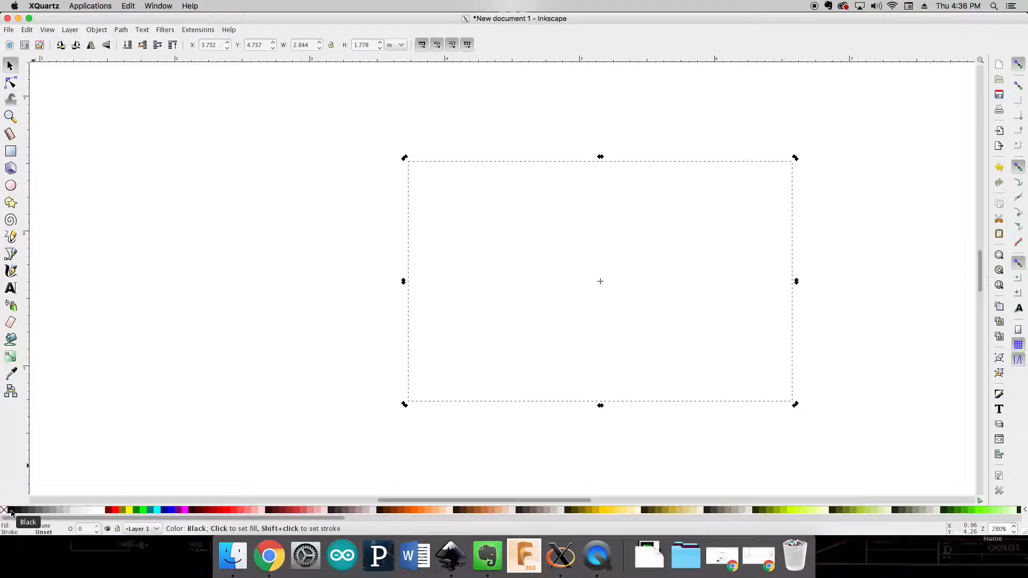
right_click(12, 513)
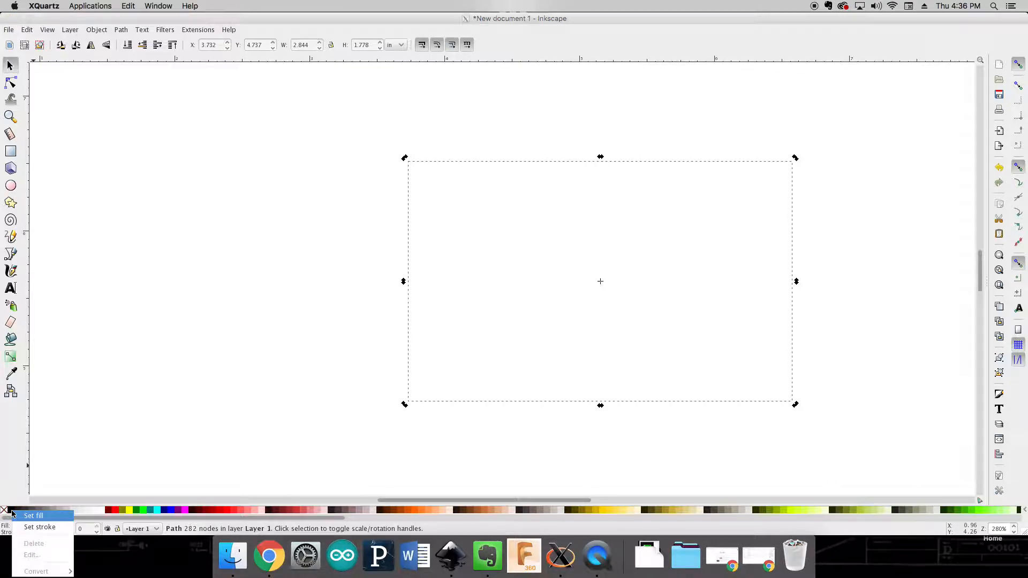
click(31, 528)
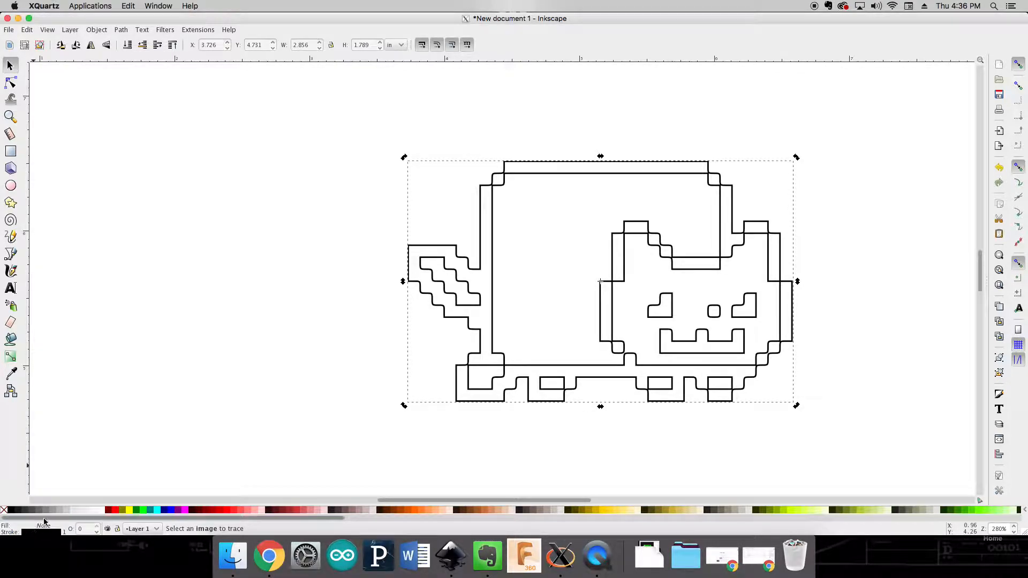
click(180, 429)
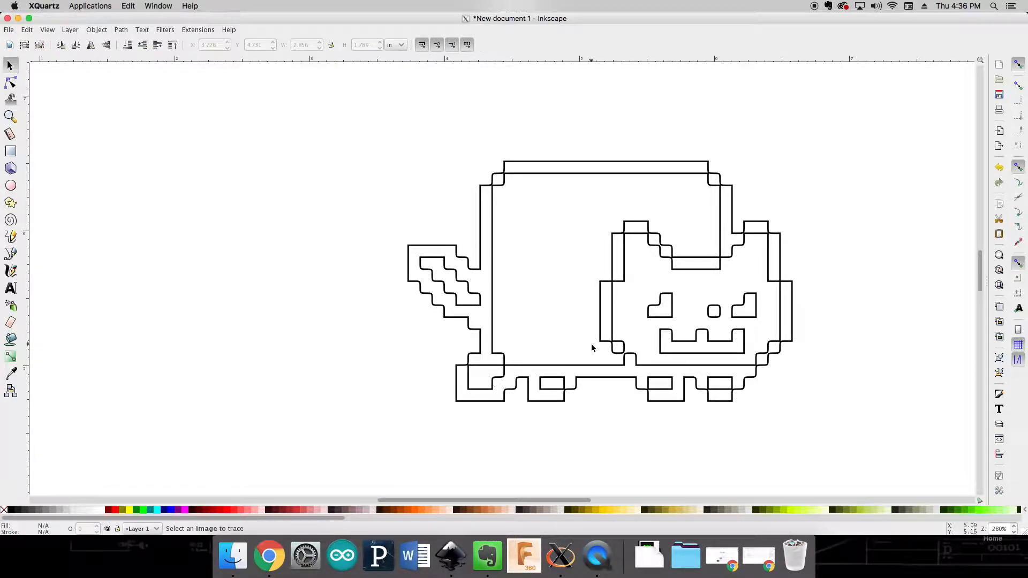
Break the outlined cat path apart into separate paths.
scroll(648, 353, up, 2)
scroll(647, 352, up, 1)
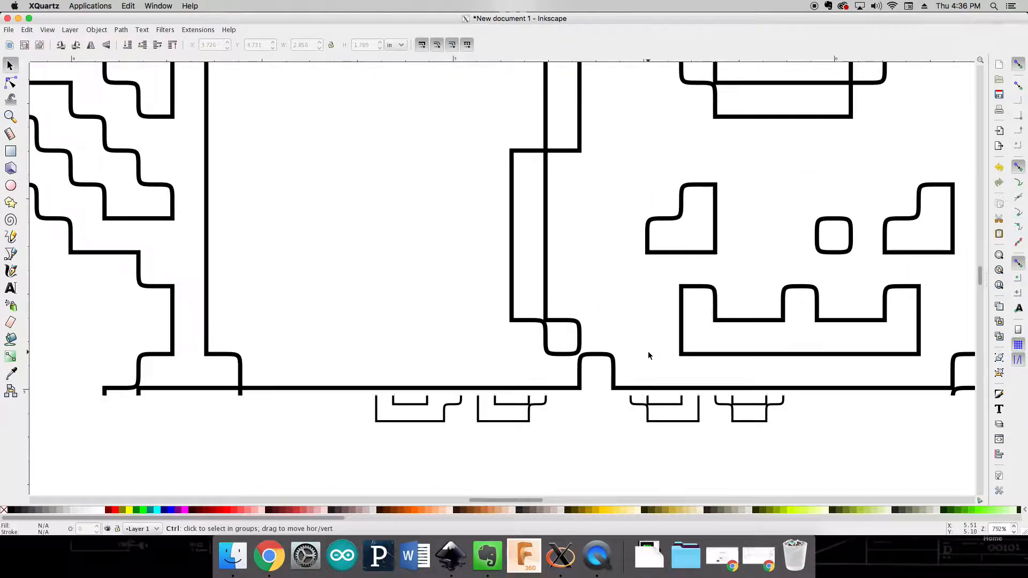
scroll(647, 351, down, 1)
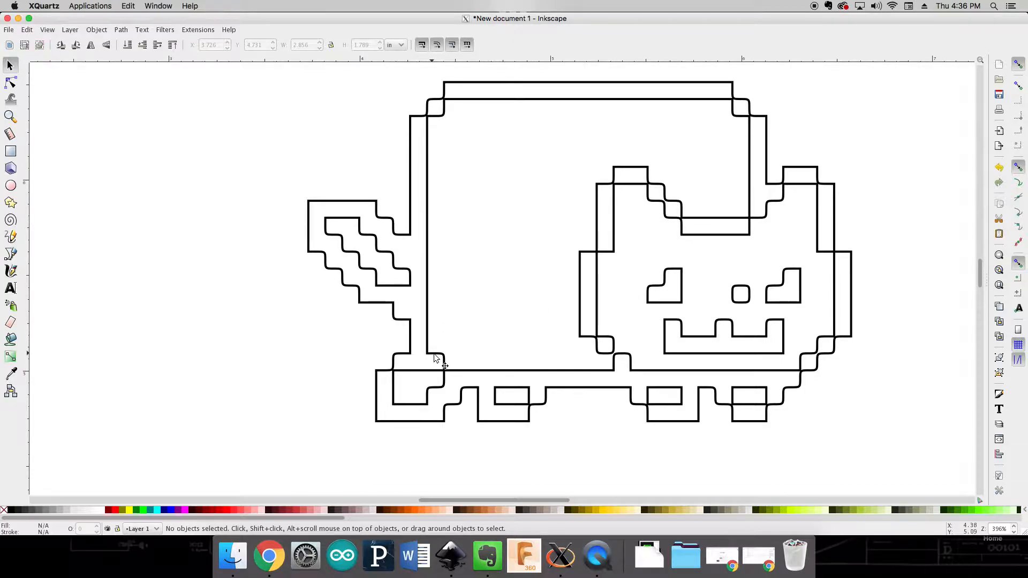
click(394, 360)
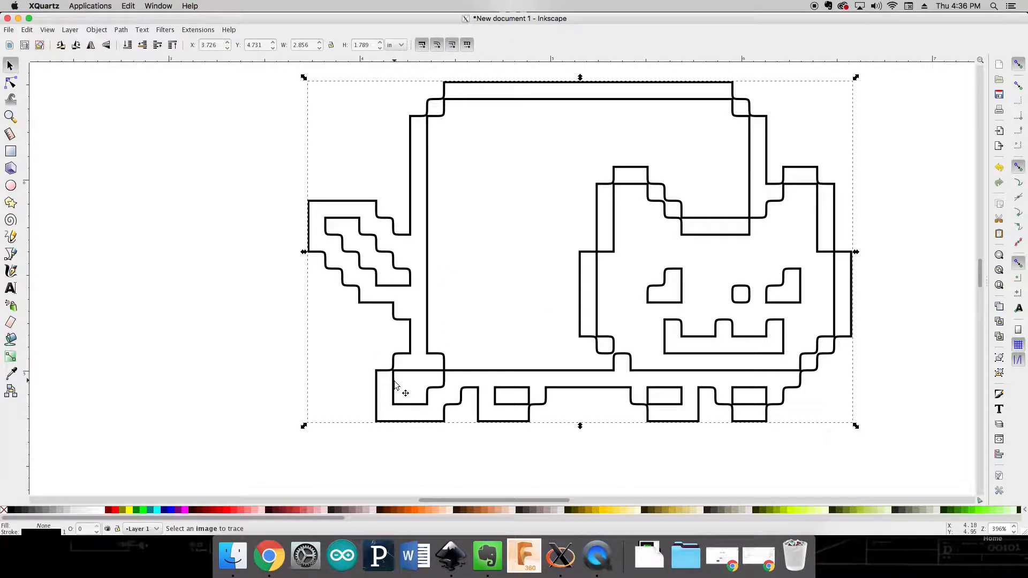
click(270, 314)
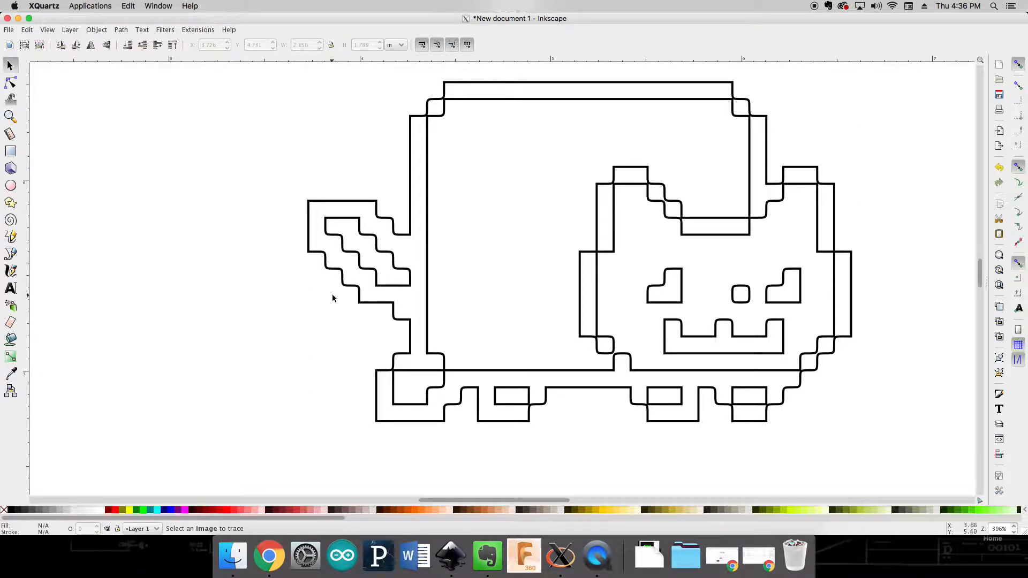
scroll(335, 291, down, 1)
click(400, 240)
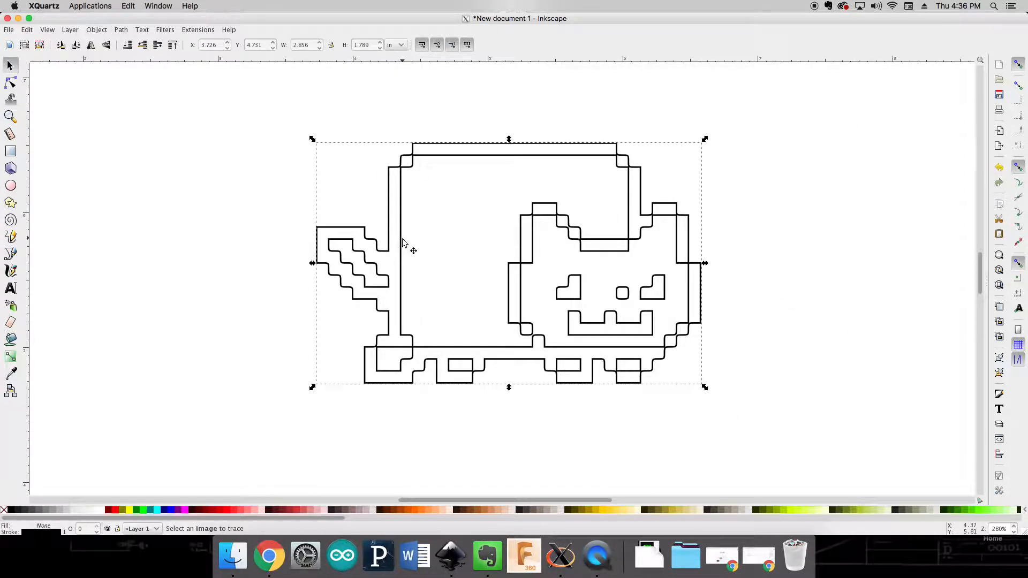
click(129, 31)
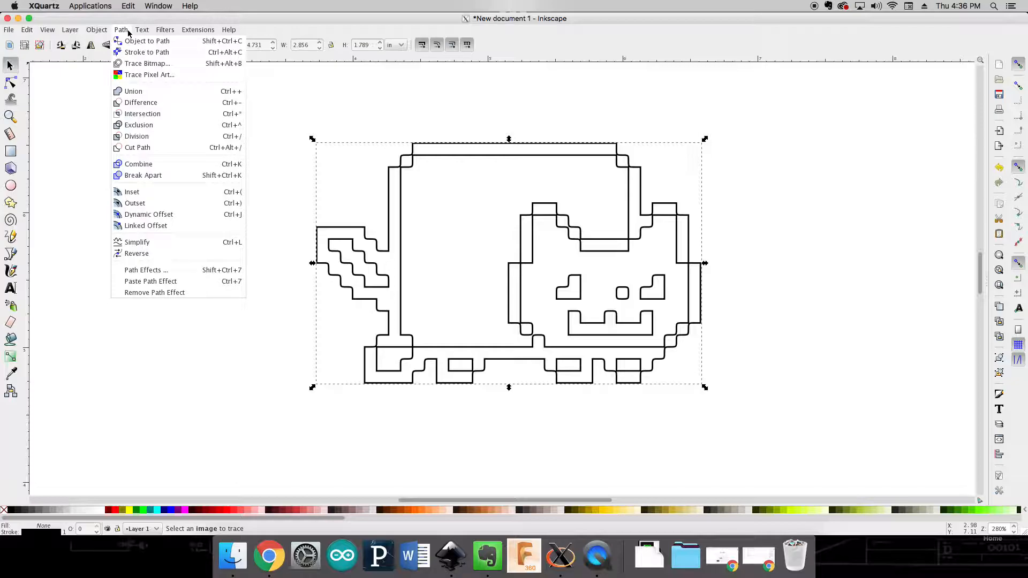
click(152, 175)
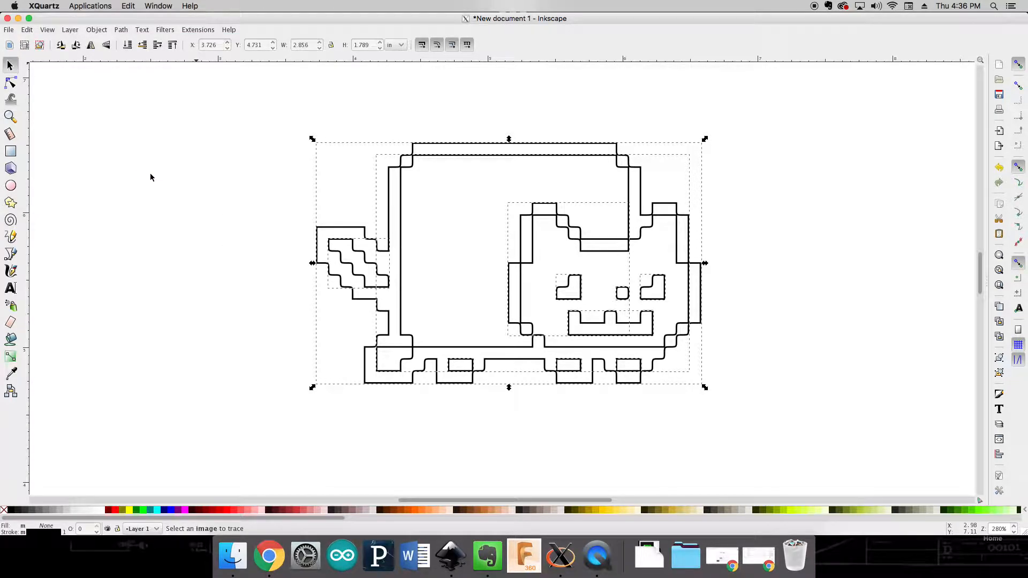
Select the head's outline and one eye individually to check that they are separate paths.
click(225, 182)
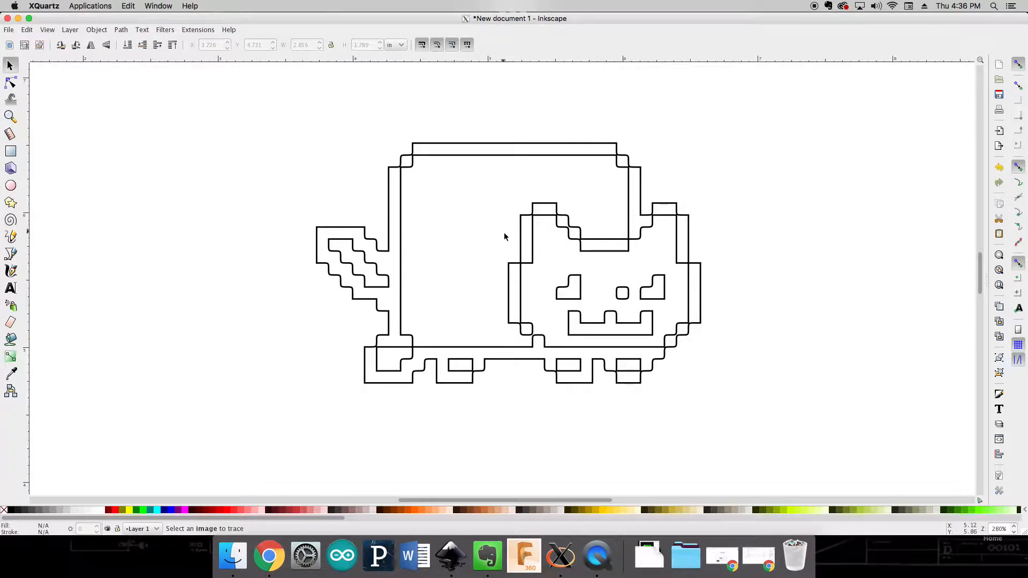
click(522, 240)
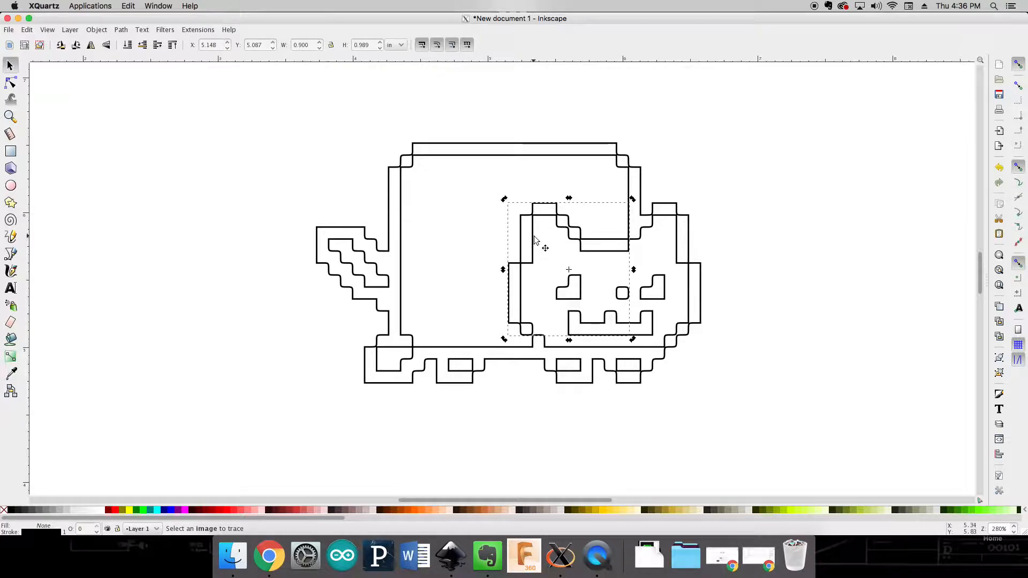
click(577, 277)
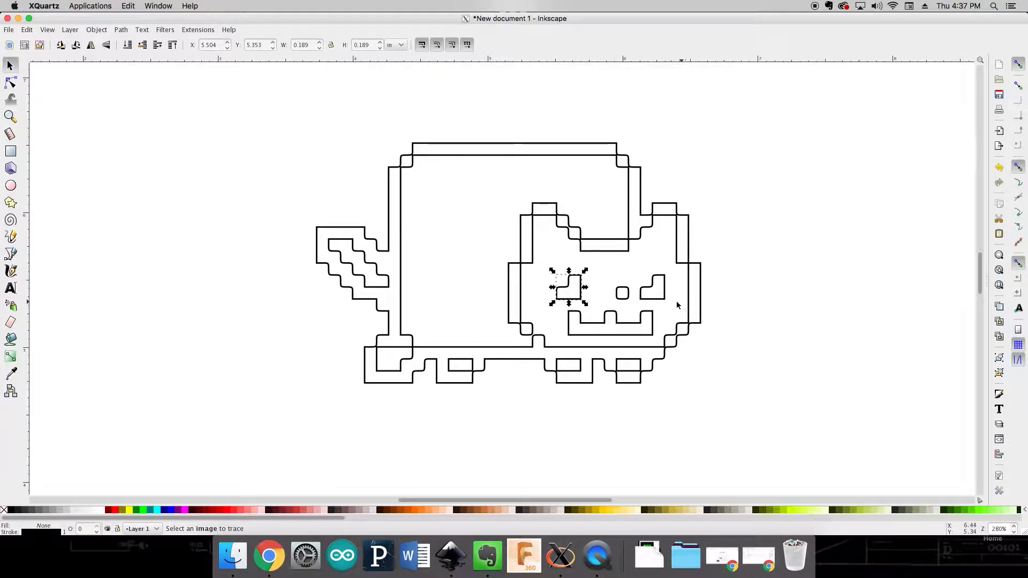
Check the nose and mouth paths individually, then clear the selection.
click(622, 295)
click(617, 315)
click(763, 329)
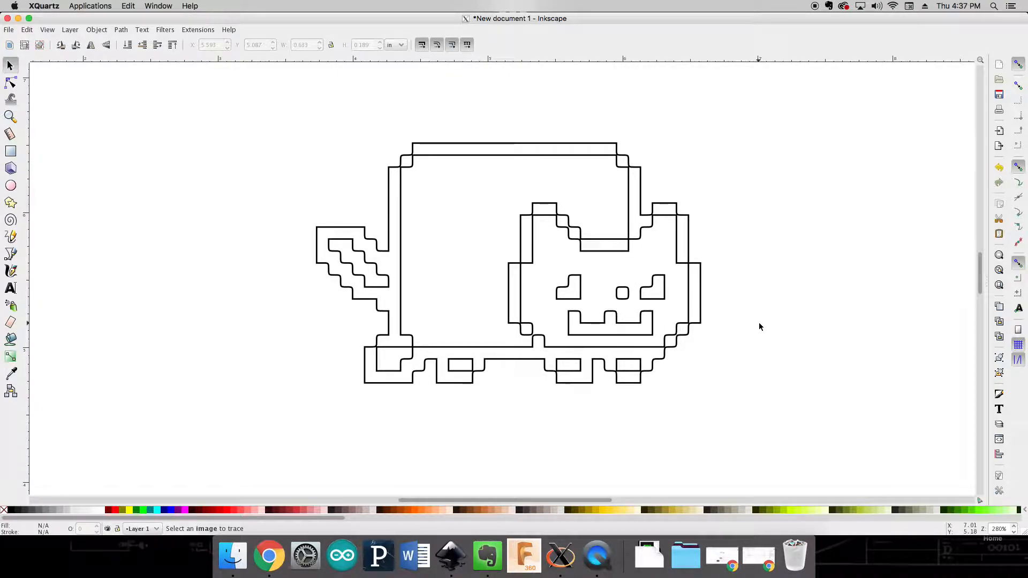
Change the stroke of the cat's outermost outline to red and clear the selection.
click(394, 386)
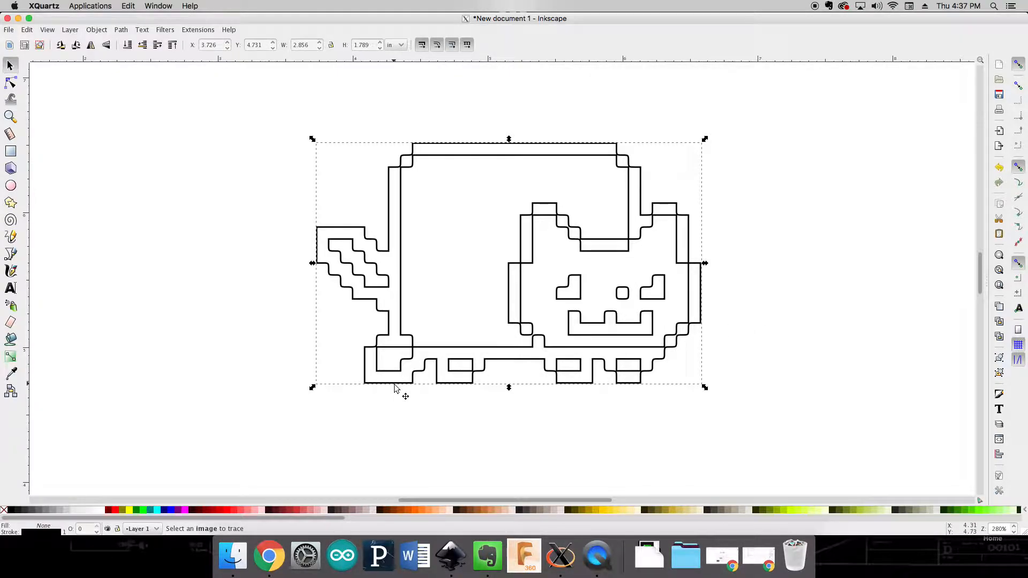
click(400, 401)
click(398, 382)
right_click(116, 510)
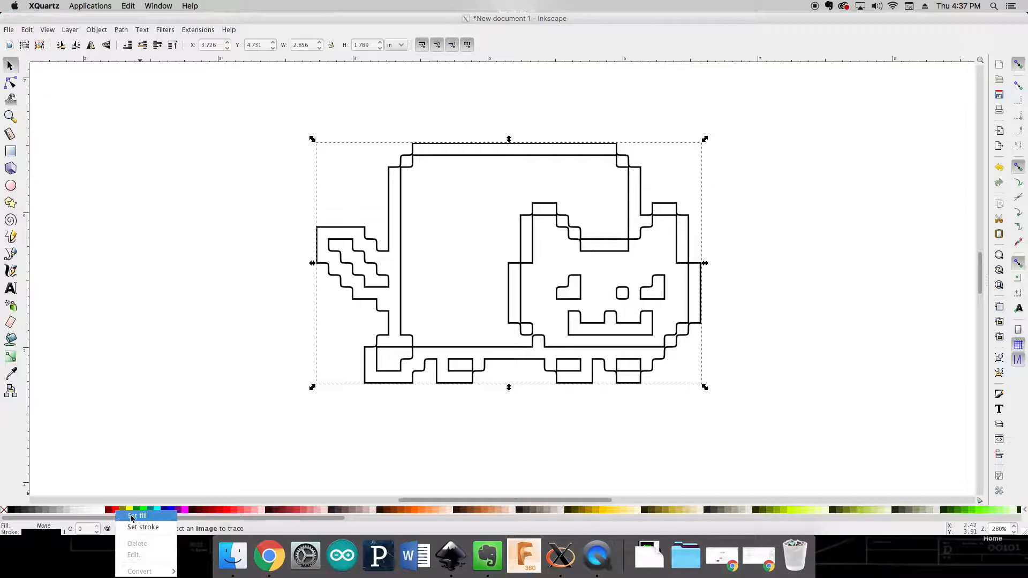
click(142, 527)
click(171, 402)
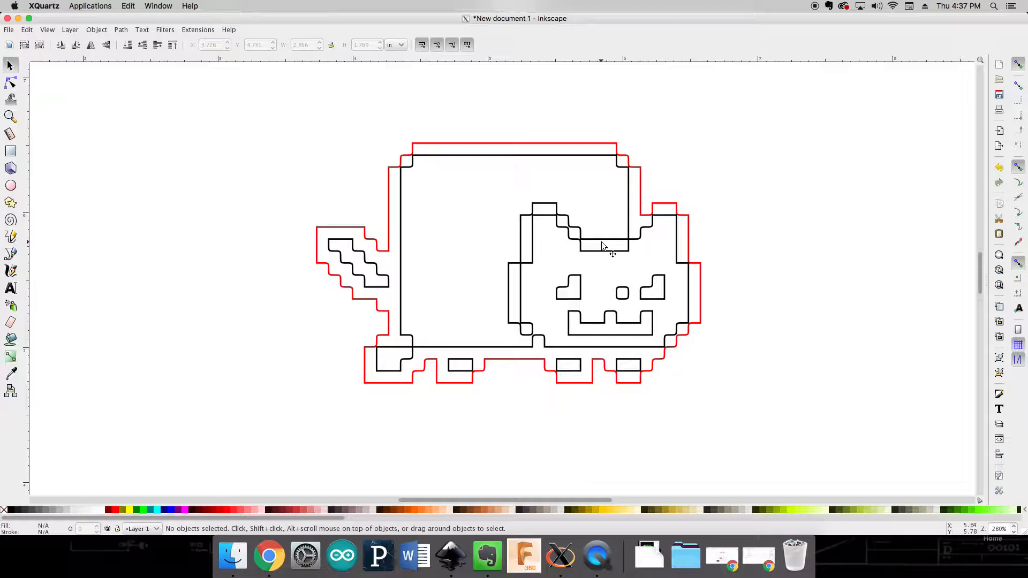
Select the red outer outline, the inner body outline and the tail's inner path individually to inspect them, then deselect.
click(583, 143)
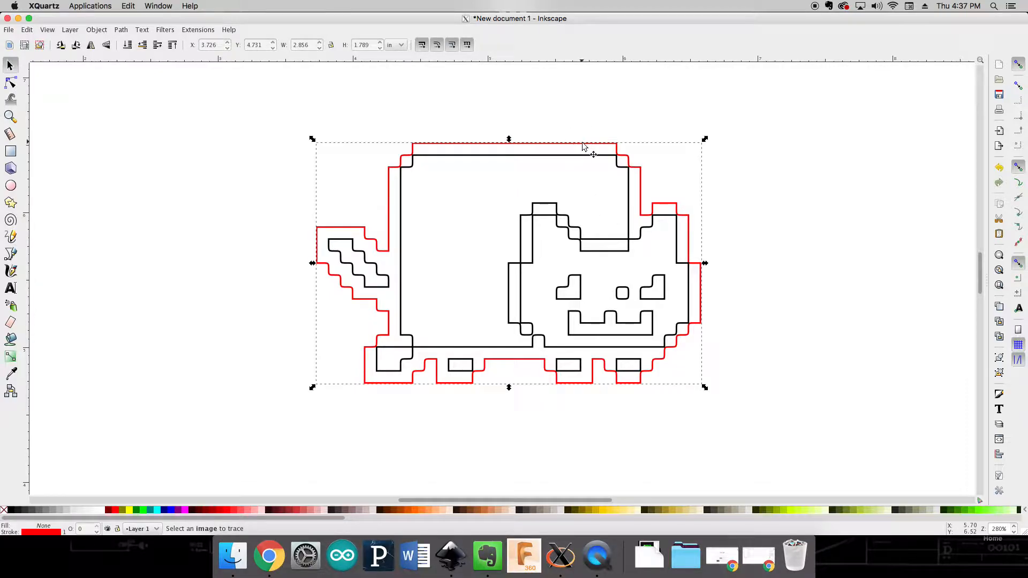
click(606, 124)
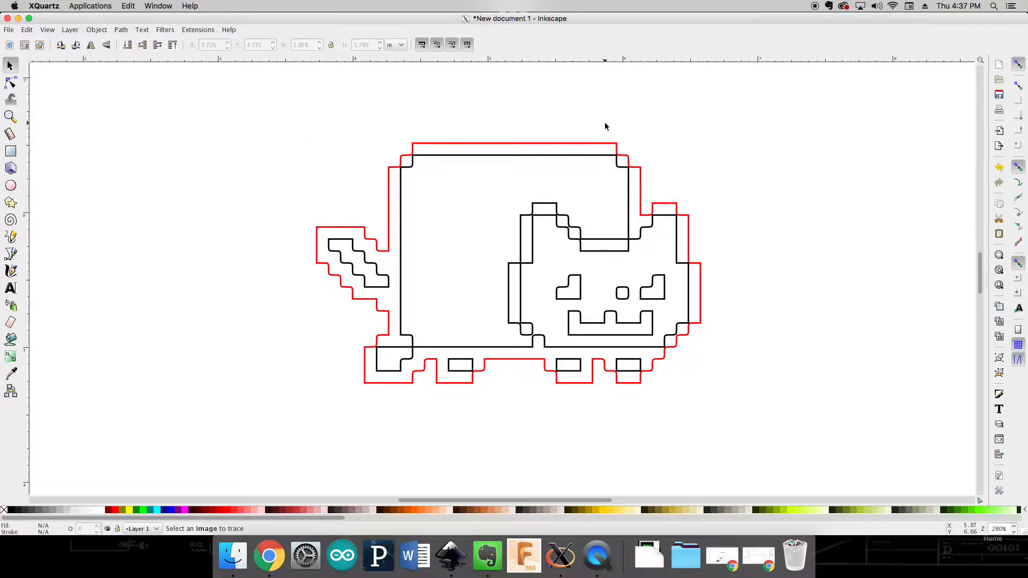
click(595, 160)
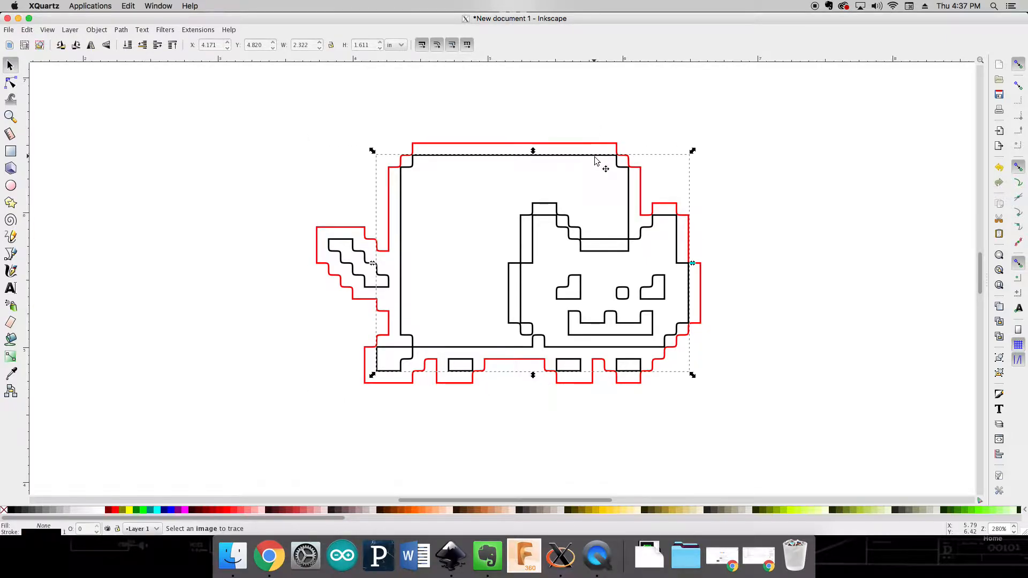
click(357, 254)
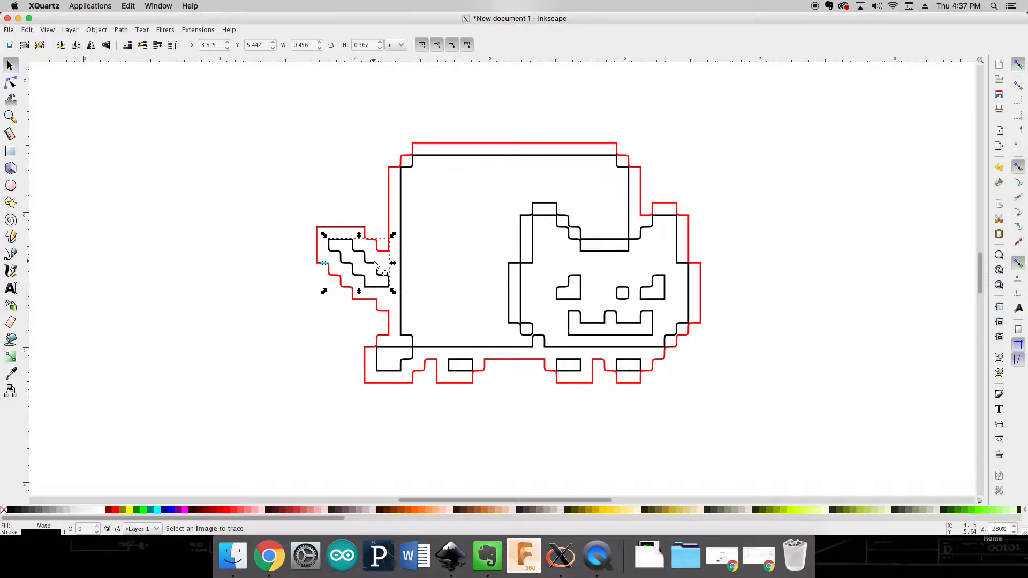
click(402, 264)
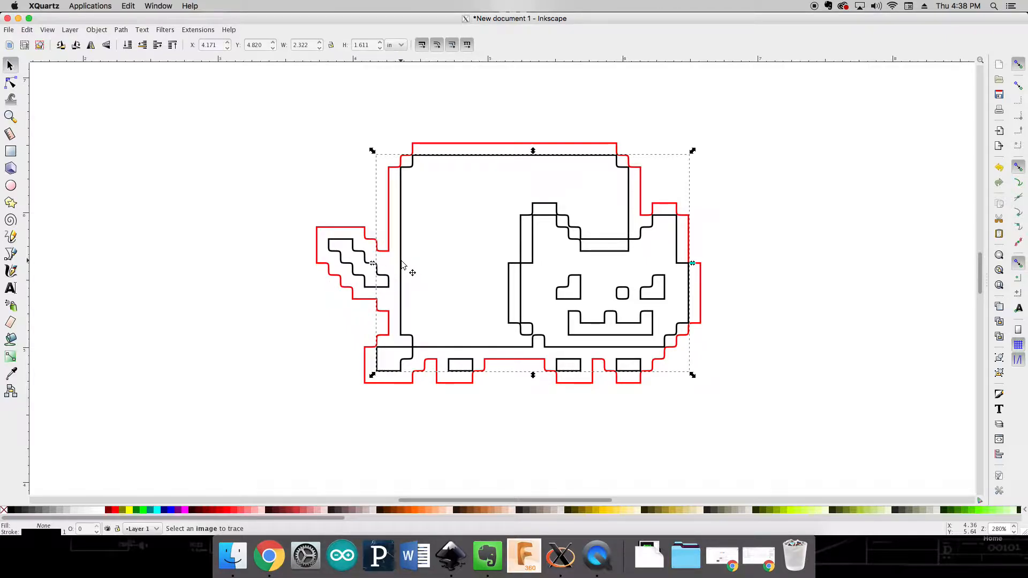
click(491, 398)
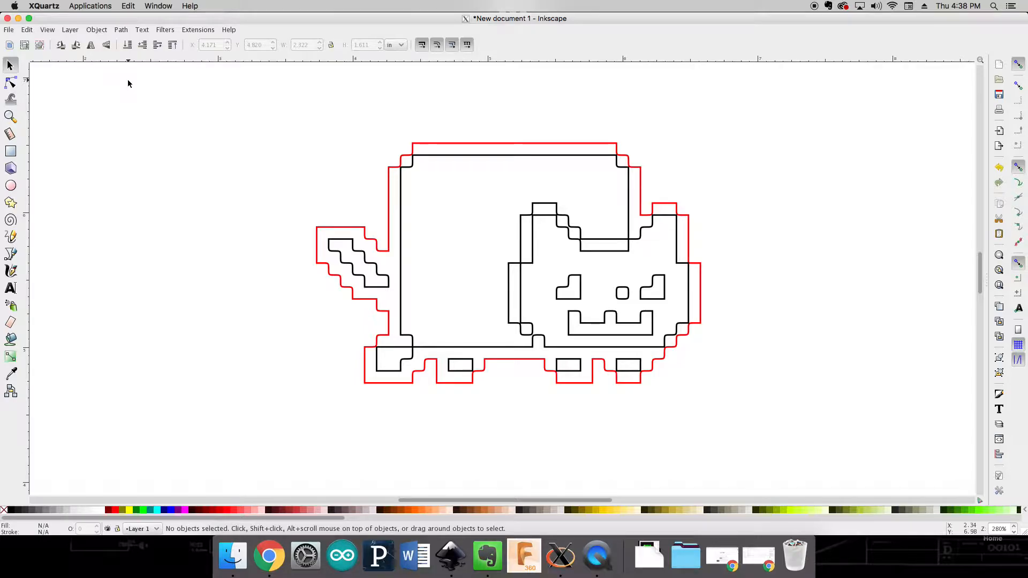
Save the drawing under a new format as drawing.dxf, choosing Desktop Cutting Plotter (AutoCAD DXF R14), and proceed to the export options.
click(9, 31)
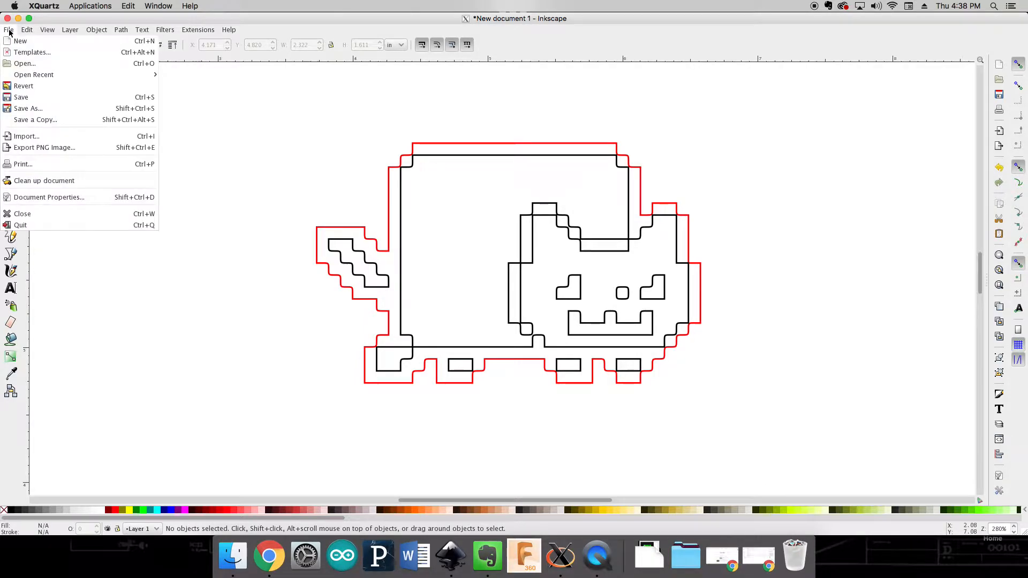
click(70, 109)
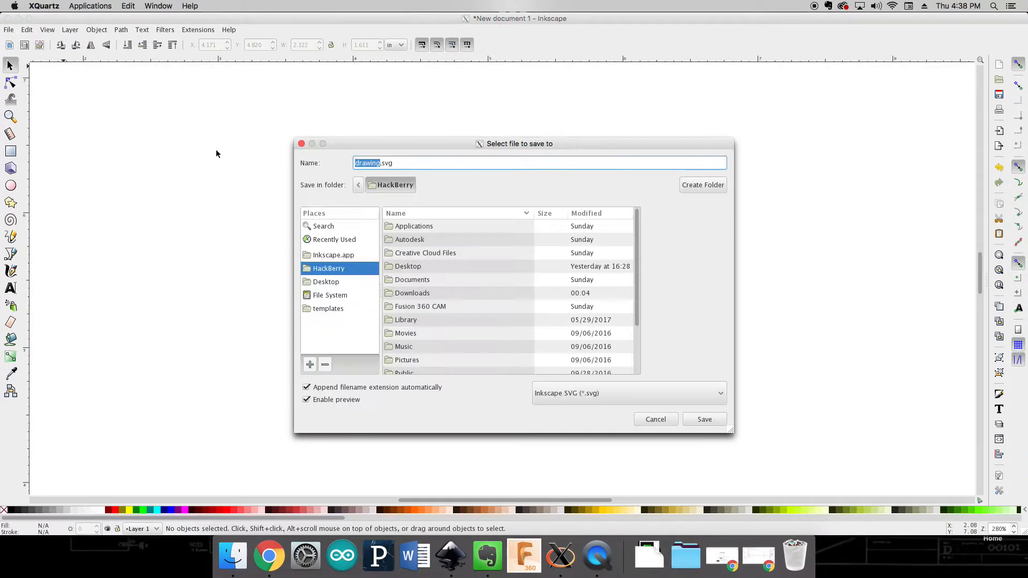
click(630, 394)
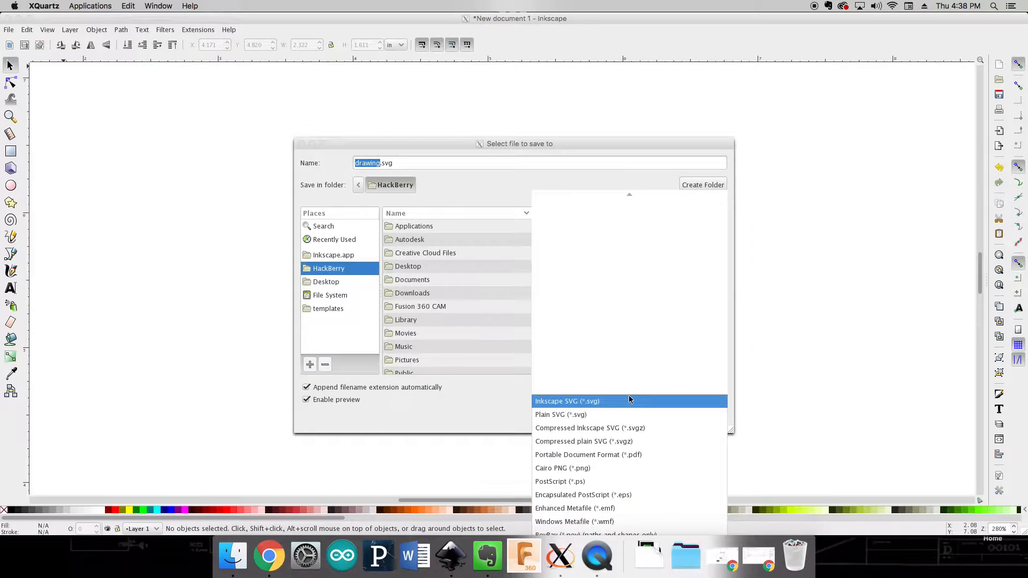
scroll(641, 404, down, 2)
scroll(641, 405, down, 5)
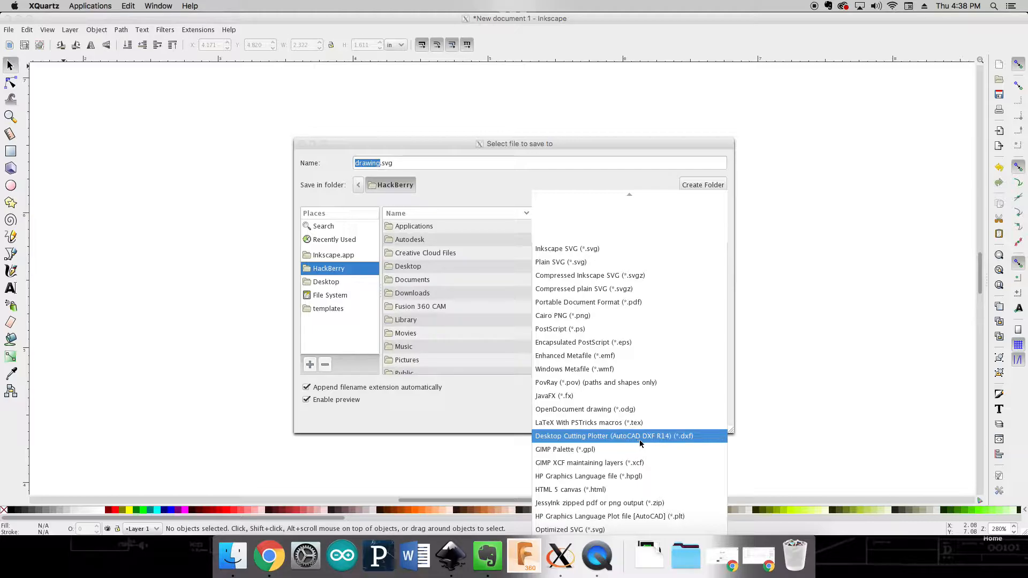
click(690, 437)
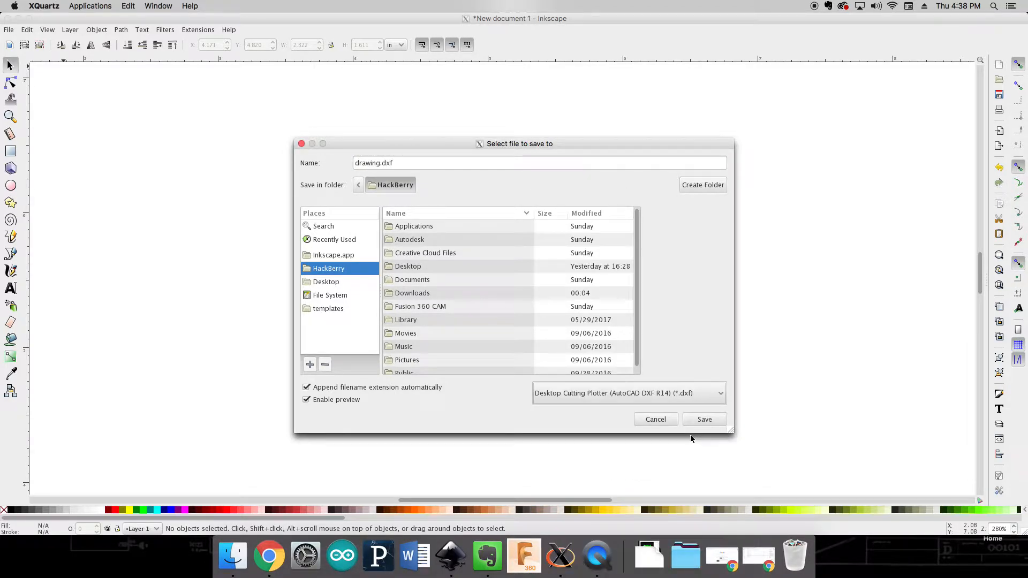
click(702, 419)
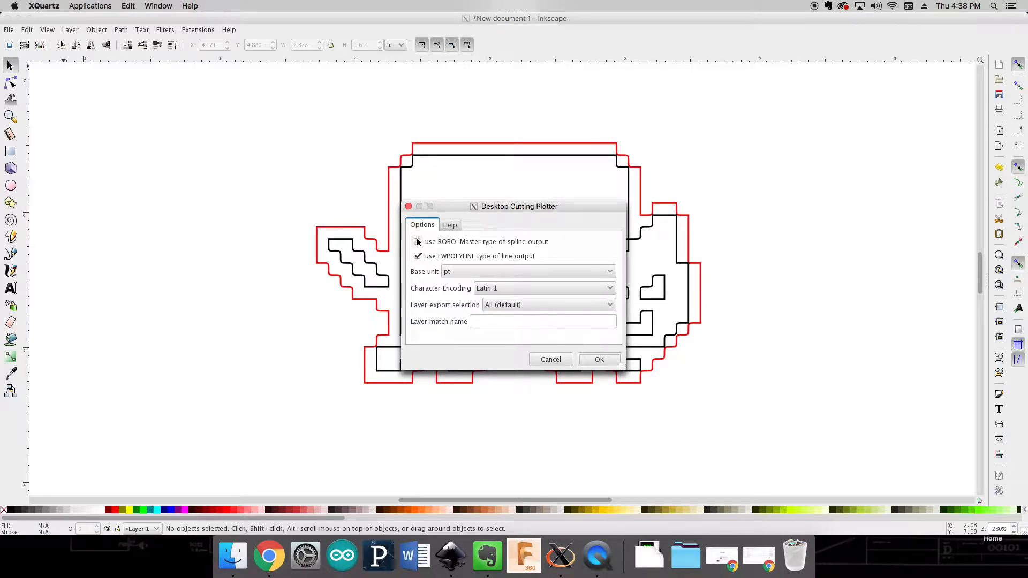
Turn off LWPOLYLINE line output and set the base unit to in for the DXF export, then cancel the save.
click(417, 257)
click(466, 271)
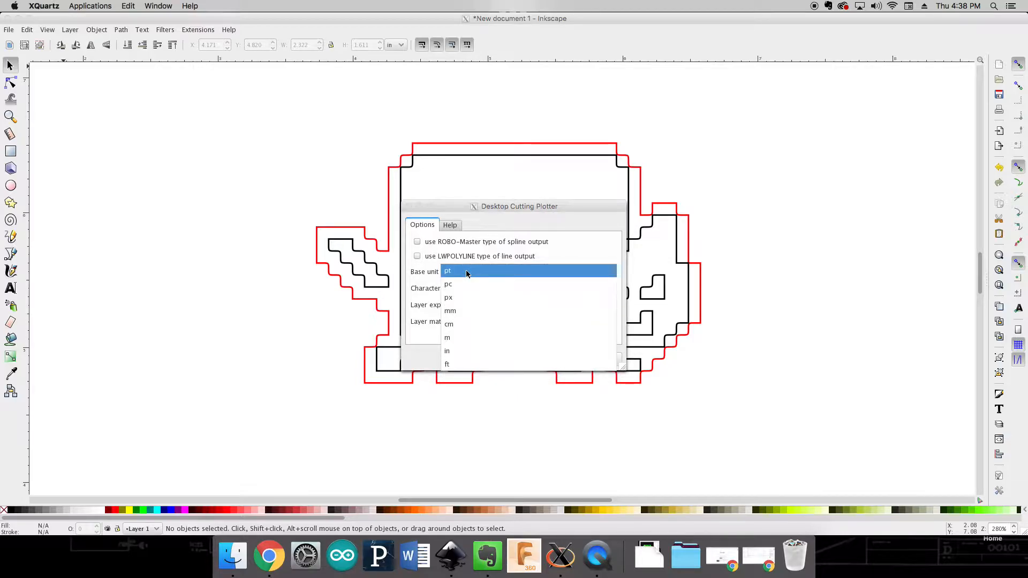
click(471, 350)
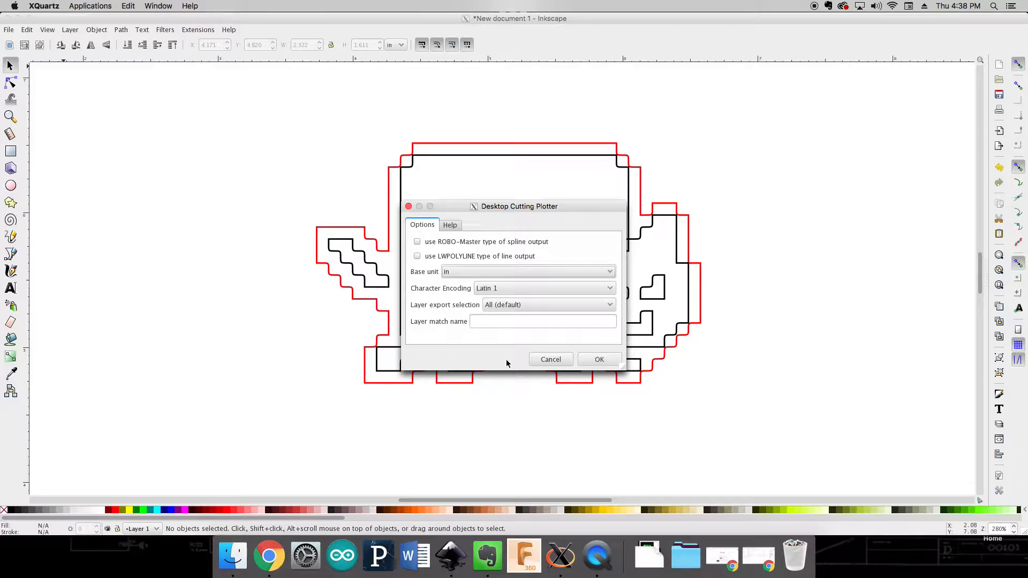
click(551, 360)
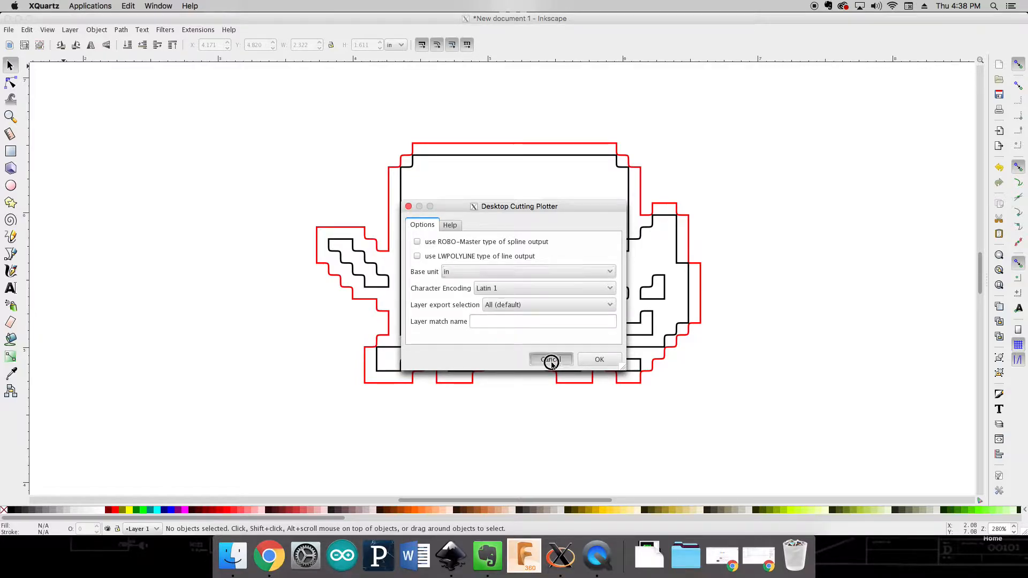
Select all the cat paths, scale them up proportionally to about 6.4 × 4.0 in, and move them toward the page's upper-left corner.
scroll(553, 367, down, 5)
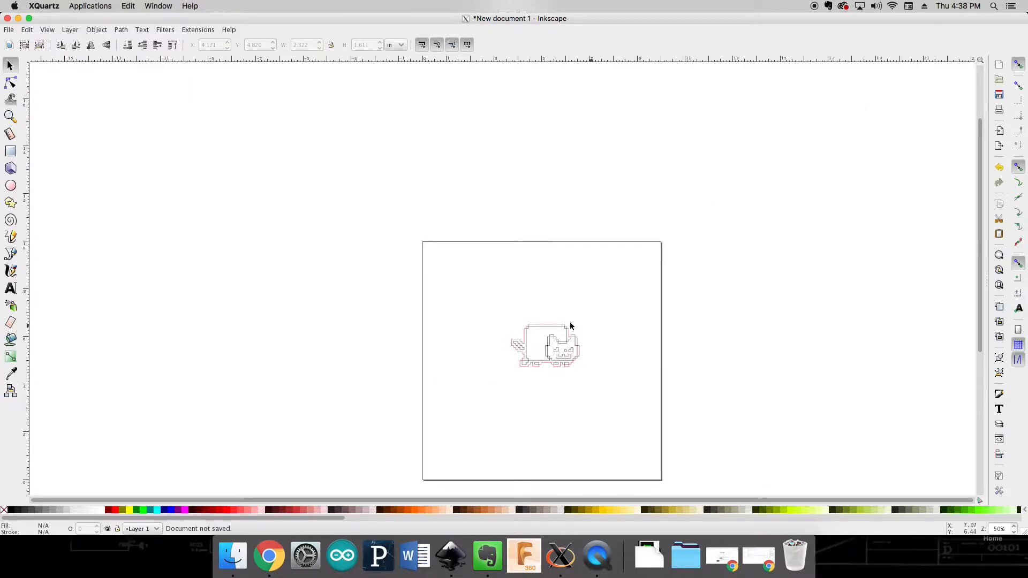
drag(490, 301, 635, 413)
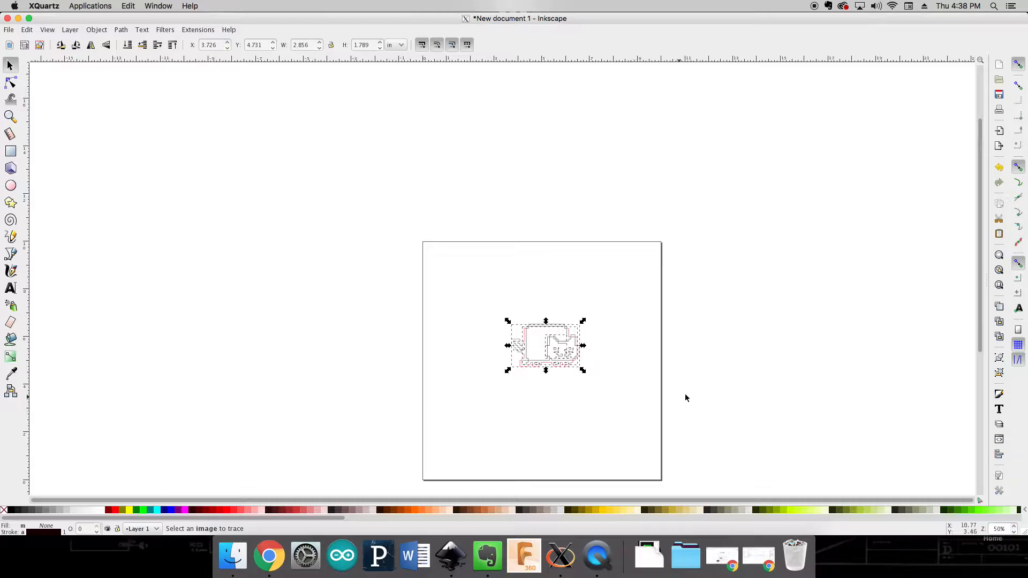
click(490, 294)
drag(497, 310, 623, 416)
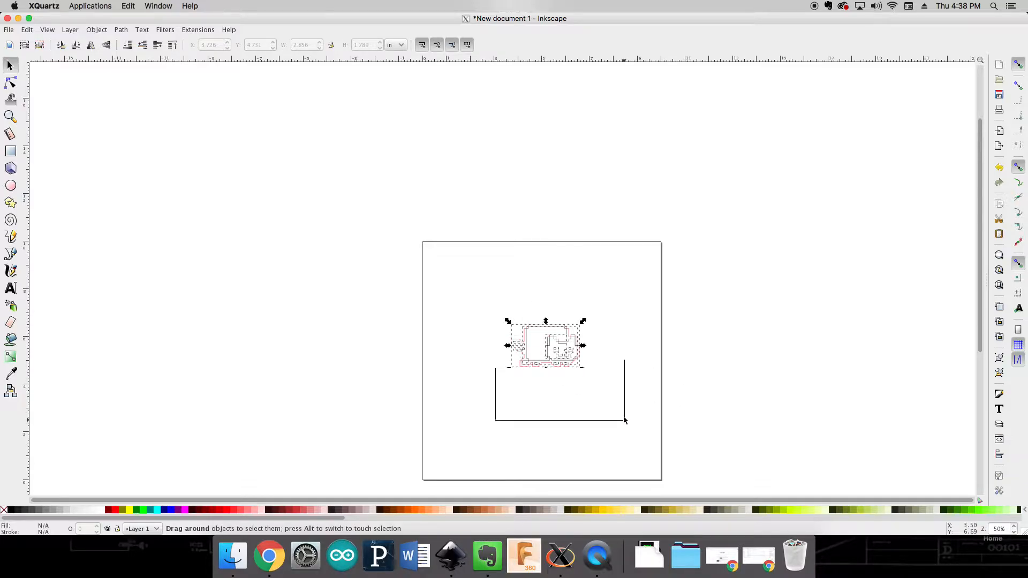
drag(583, 371, 667, 442)
drag(567, 387, 507, 346)
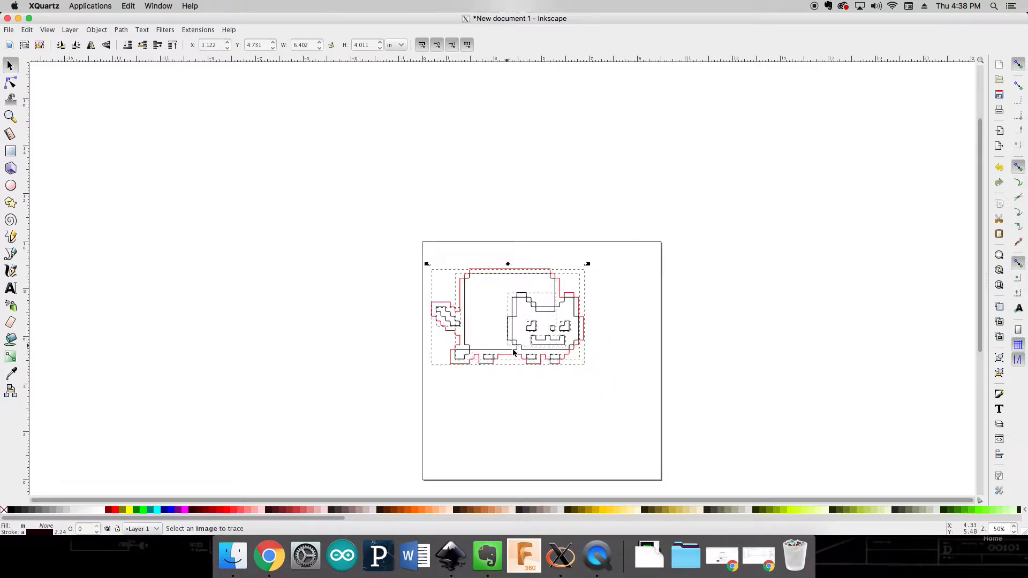
Enlarge the cat proportionally to about 9.93 × 6.22 in and shift it to fit within the page width.
drag(587, 367, 670, 443)
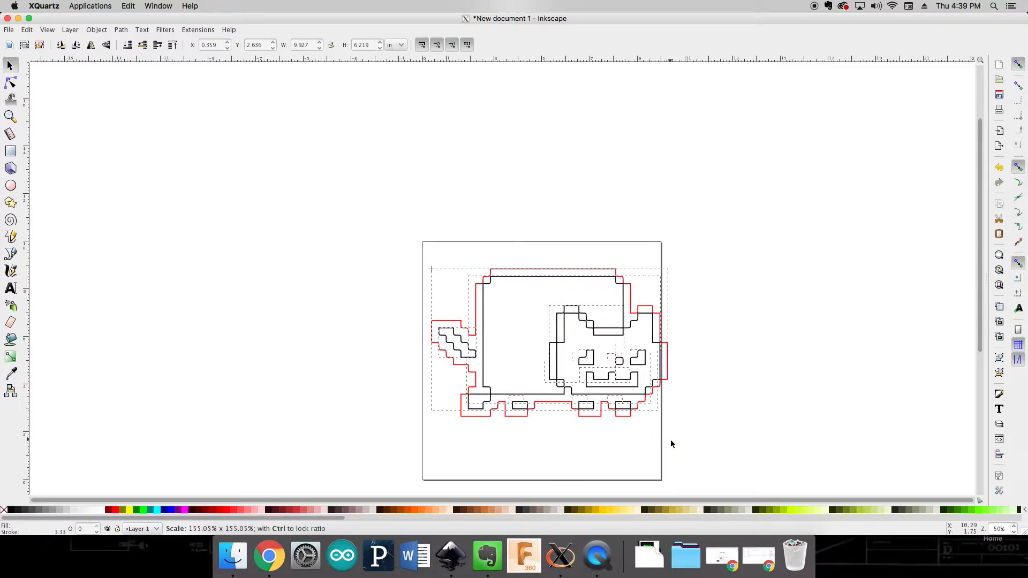
drag(625, 417, 616, 419)
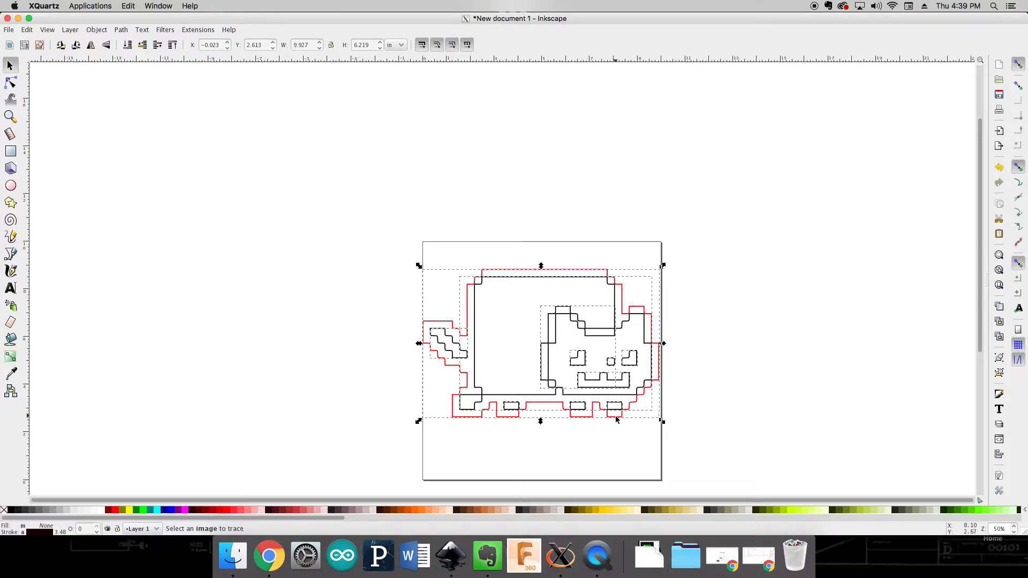
click(727, 408)
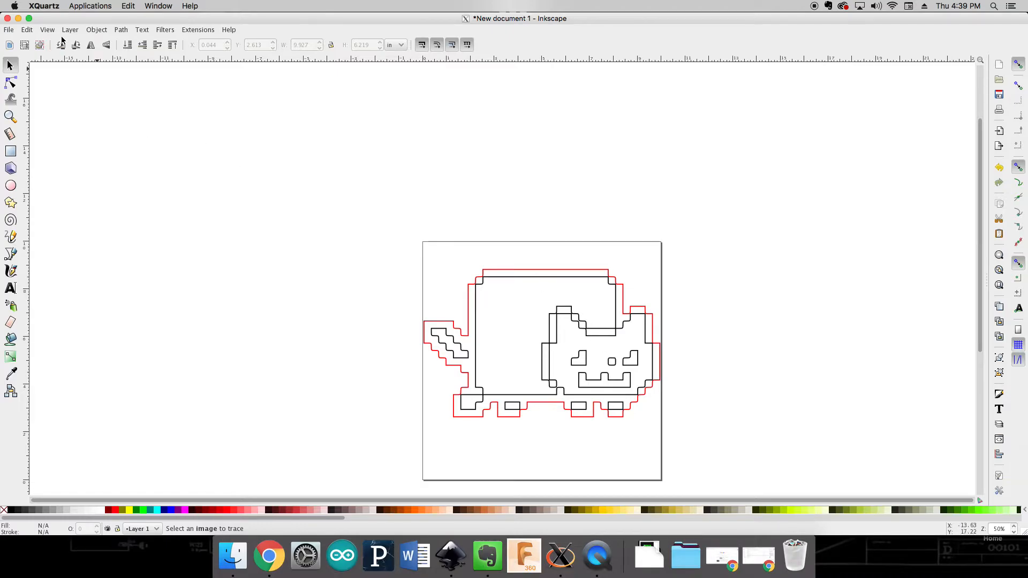
Save the enlarged cat as drawing.dxf in Desktop Cutting Plotter format with in as the base unit.
click(14, 32)
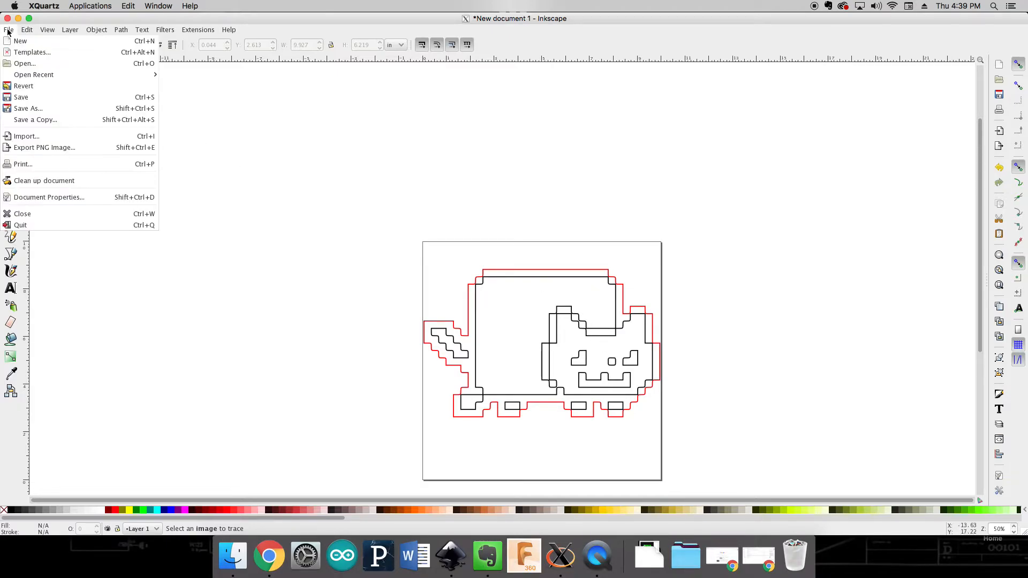
click(63, 110)
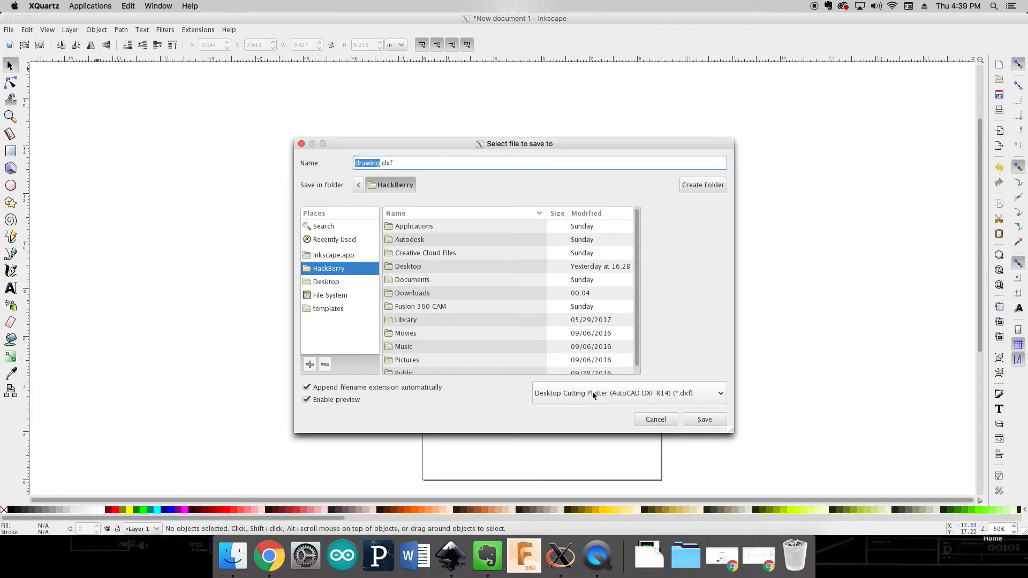
click(704, 419)
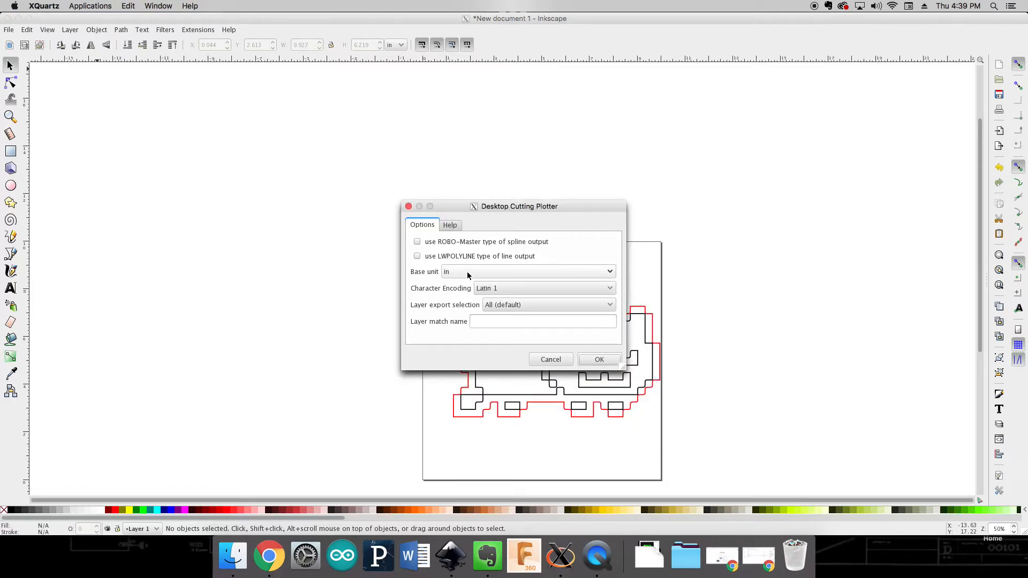
click(609, 359)
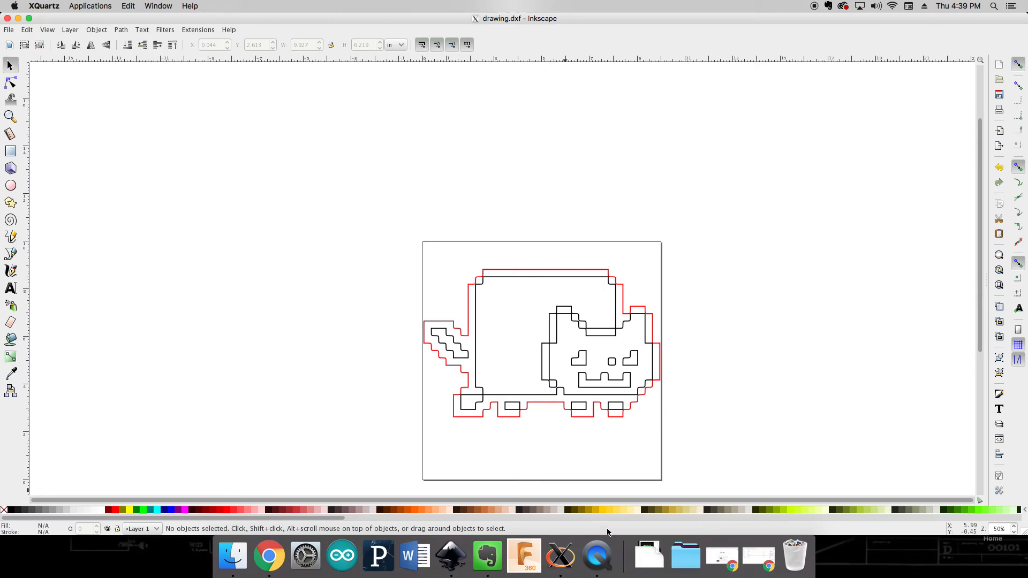
click(597, 555)
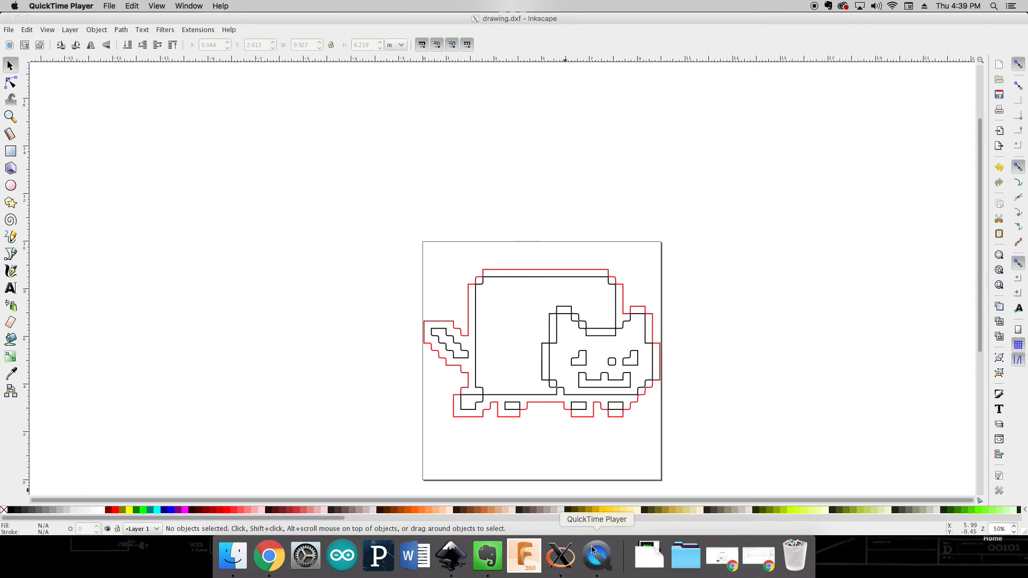